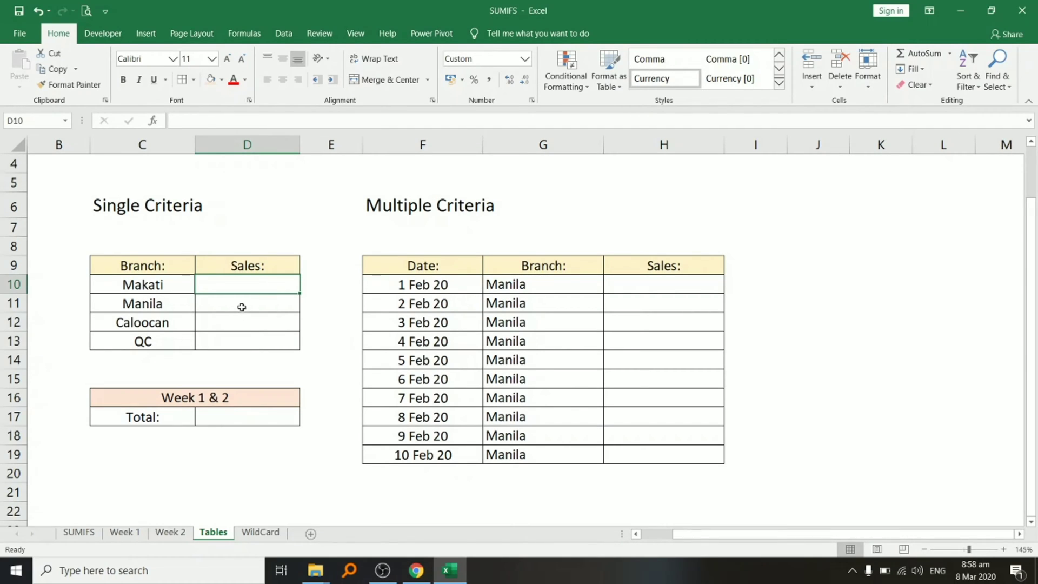
Start a SUMIFS formula in D10 on the Tables sheet
{"action": "left_click_drag", "start_coordinate": [165, 285], "coordinate": [234, 344]}
{"action": "type", "text": "=sumif"}
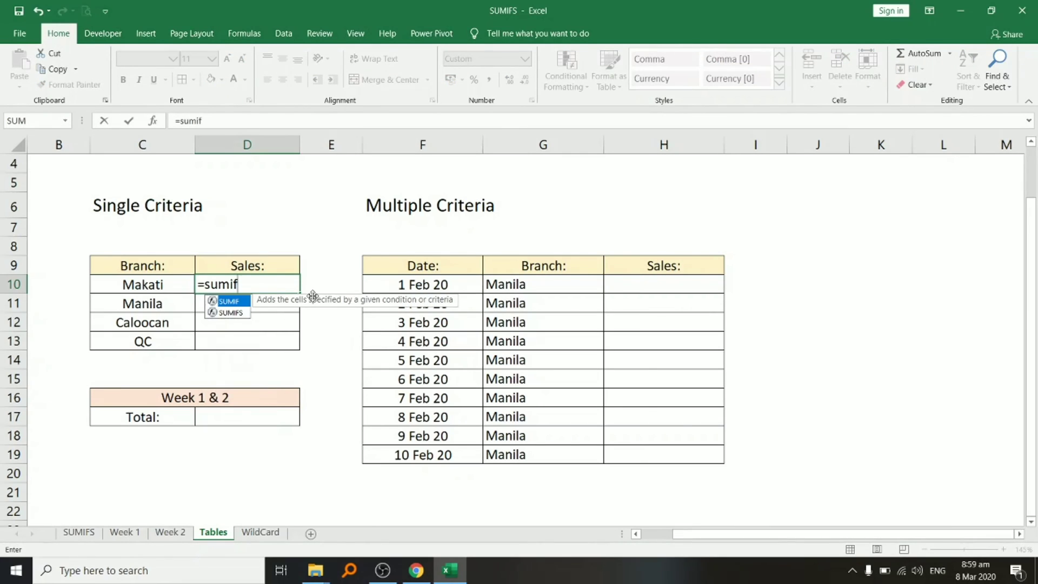
{"action": "key", "text": "Down"}
{"action": "key", "text": "Tab"}
{"action": "left_click_drag", "start_coordinate": [313, 296], "coordinate": [319, 230]}
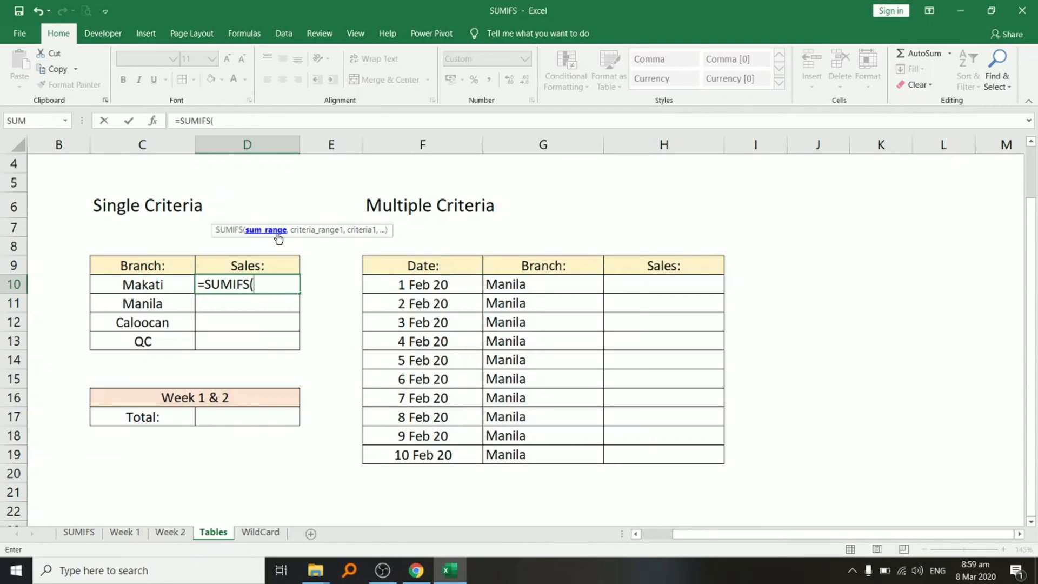
Set the sum range to the Week 1 sales, absolute 'Week 1'!$E$9:$E$16
{"action": "left_click", "coordinate": [141, 534]}
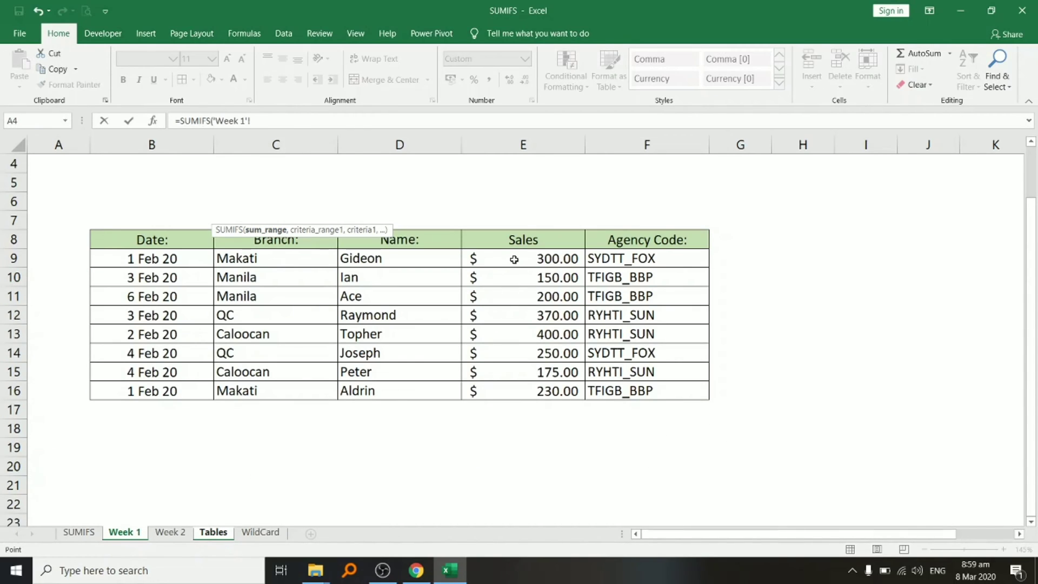
{"action": "left_click_drag", "start_coordinate": [515, 259], "coordinate": [520, 397]}
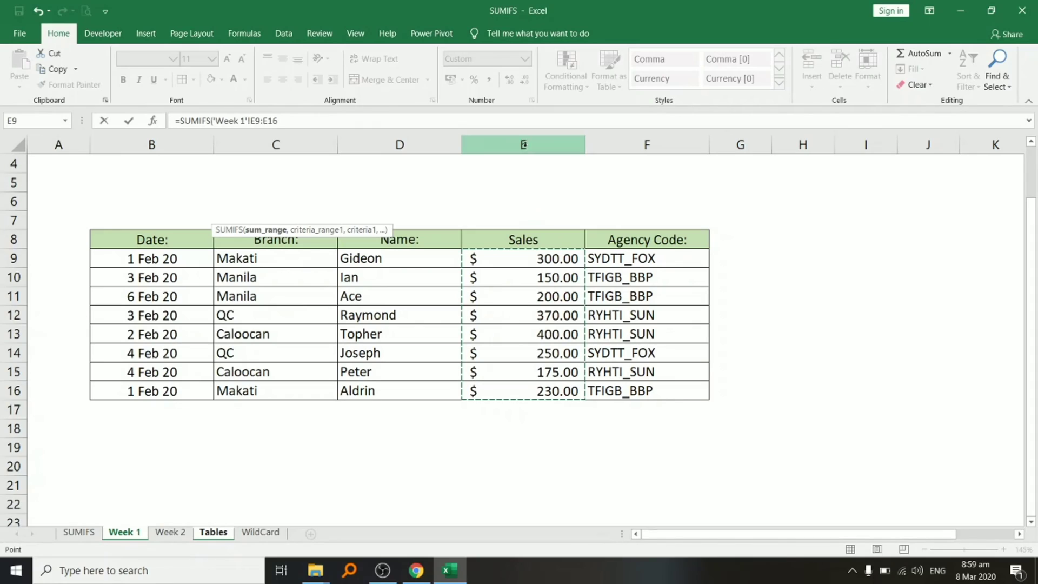
{"action": "left_click", "coordinate": [523, 144]}
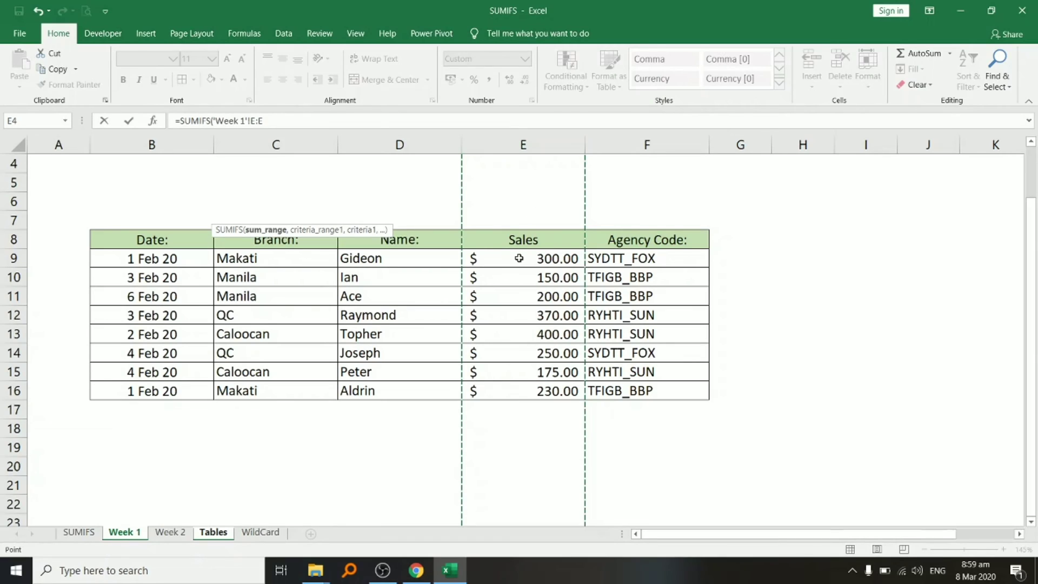
{"action": "left_click_drag", "start_coordinate": [520, 259], "coordinate": [521, 387]}
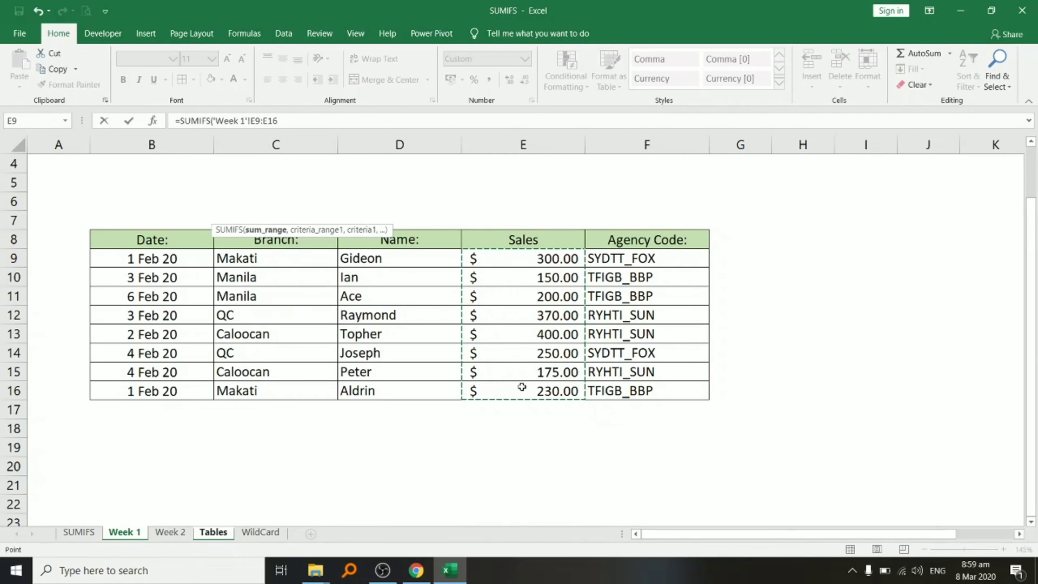
{"action": "key", "text": "F4"}
{"action": "left_click", "coordinate": [307, 118]}
{"action": "key", "text": "shift+Left"}
{"action": "key", "text": "shift+Left"}
{"action": "key", "text": "shift+Left"}
{"action": "key", "text": "shift+Left"}
{"action": "key", "text": "shift+Left"}
{"action": "key", "text": "shift+Left"}
{"action": "key", "text": "shift+Left"}
{"action": "key", "text": "shift+Left"}
{"action": "key", "text": "shift+Left"}
{"action": "key", "text": "shift+Left"}
{"action": "key", "text": "shift+Left"}
{"action": "key", "text": "shift+Left"}
{"action": "key", "text": "shift+Left"}
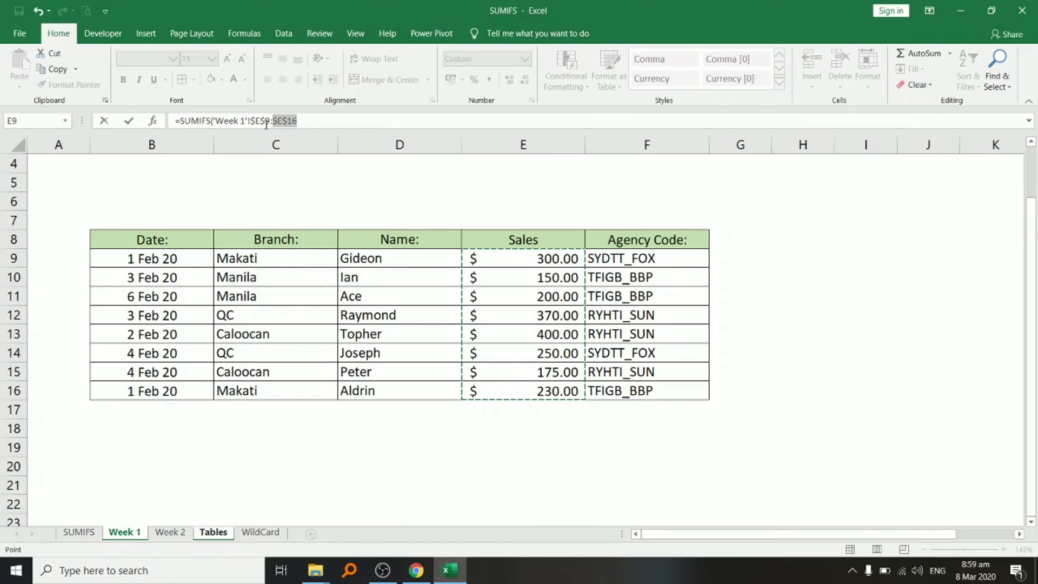
{"action": "left_click", "coordinate": [313, 121]}
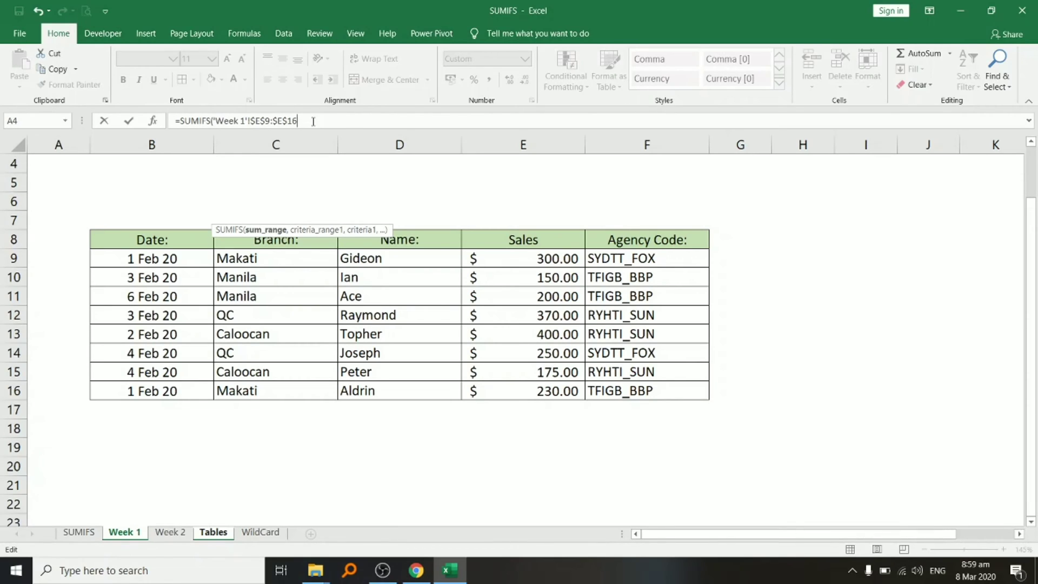
{"action": "type", "text": ","}
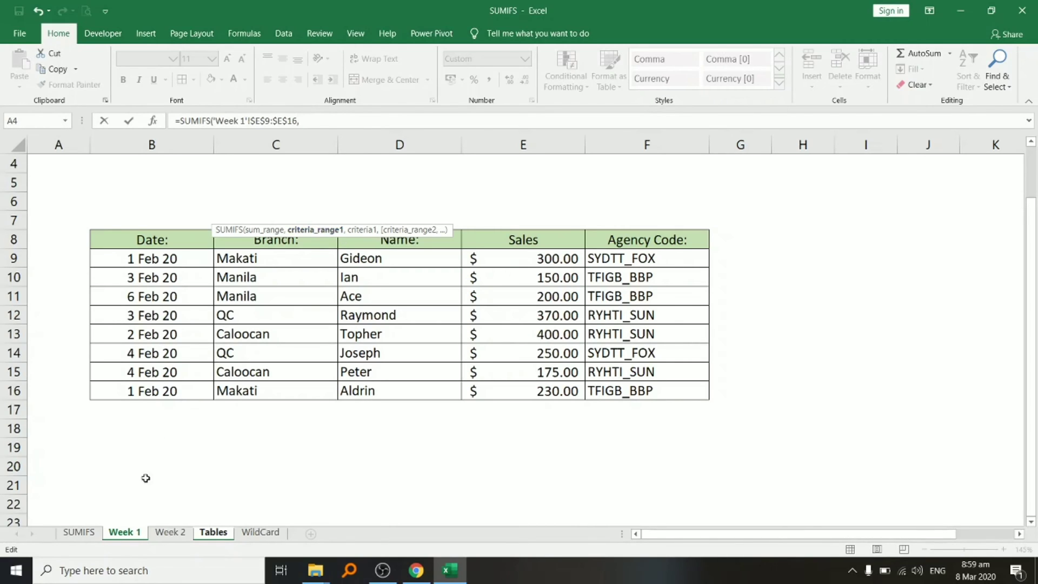
Add the Week 1 branches 'Week 1'!$C$9:$C$16 as the absolute criteria range
{"action": "left_click", "coordinate": [222, 534]}
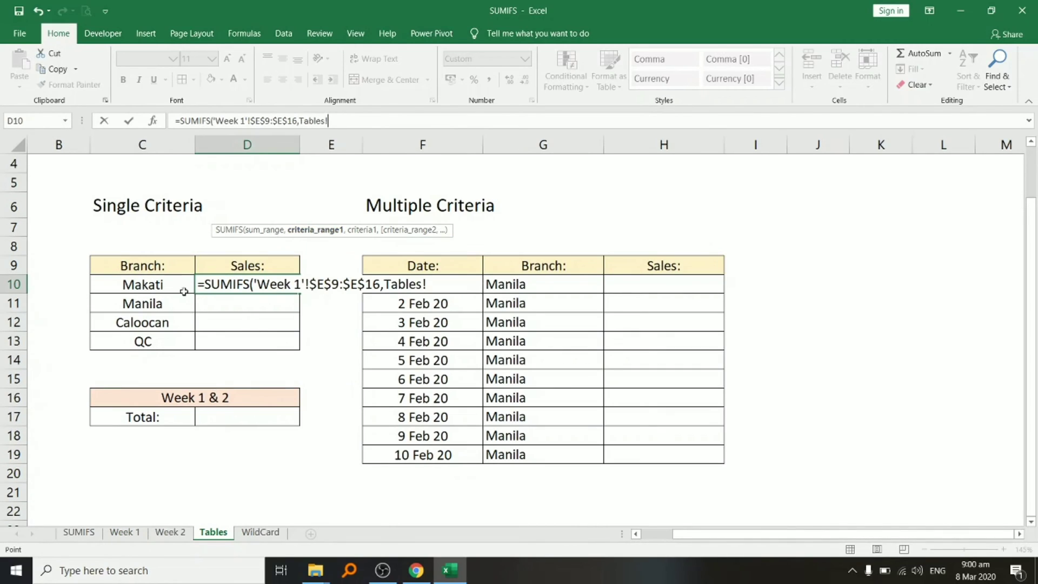
{"action": "left_click", "coordinate": [125, 533]}
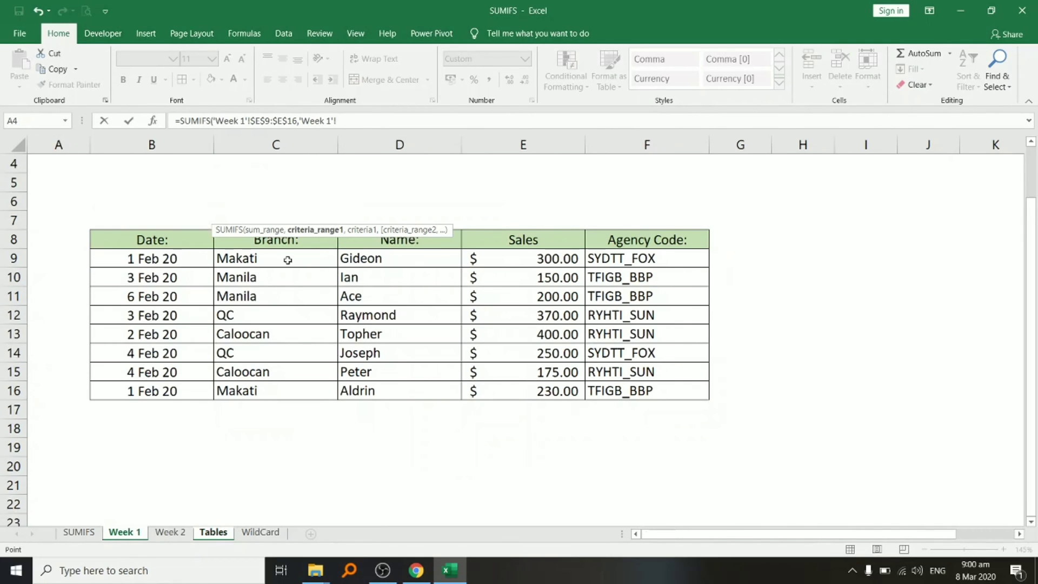
{"action": "left_click_drag", "start_coordinate": [314, 259], "coordinate": [331, 390]}
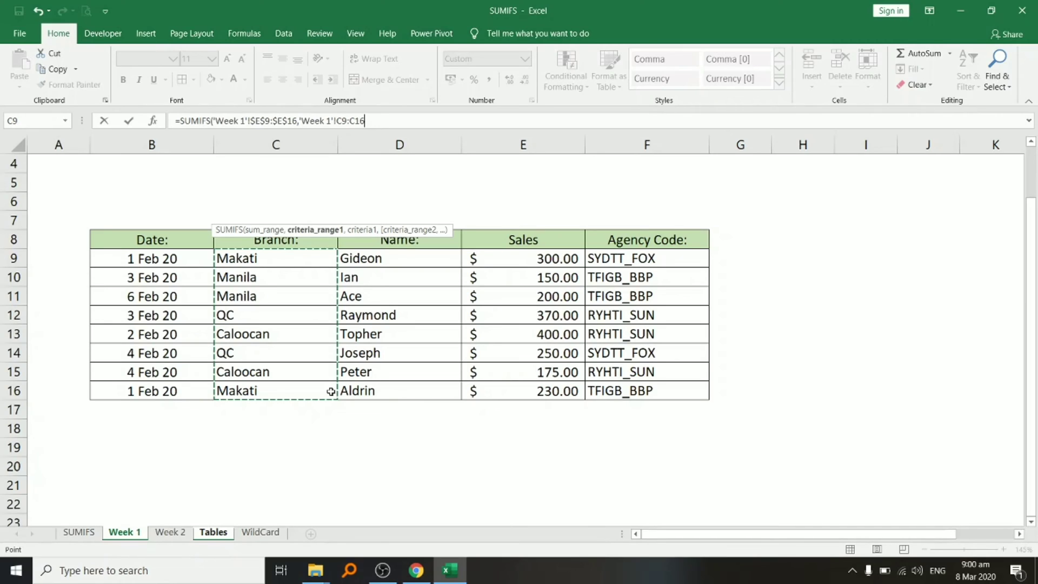
{"action": "key", "text": "F4"}
{"action": "type", "text": ","}
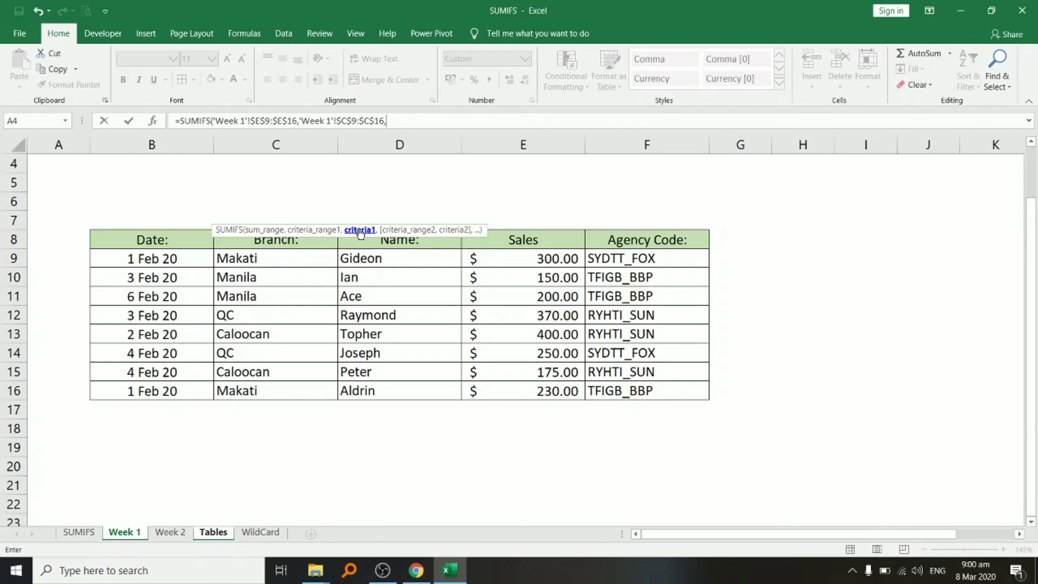
Use Tables!C10 (Makati) as the criterion and enter the formula, giving $530.00
{"action": "left_click", "coordinate": [214, 533]}
{"action": "left_click", "coordinate": [165, 285]}
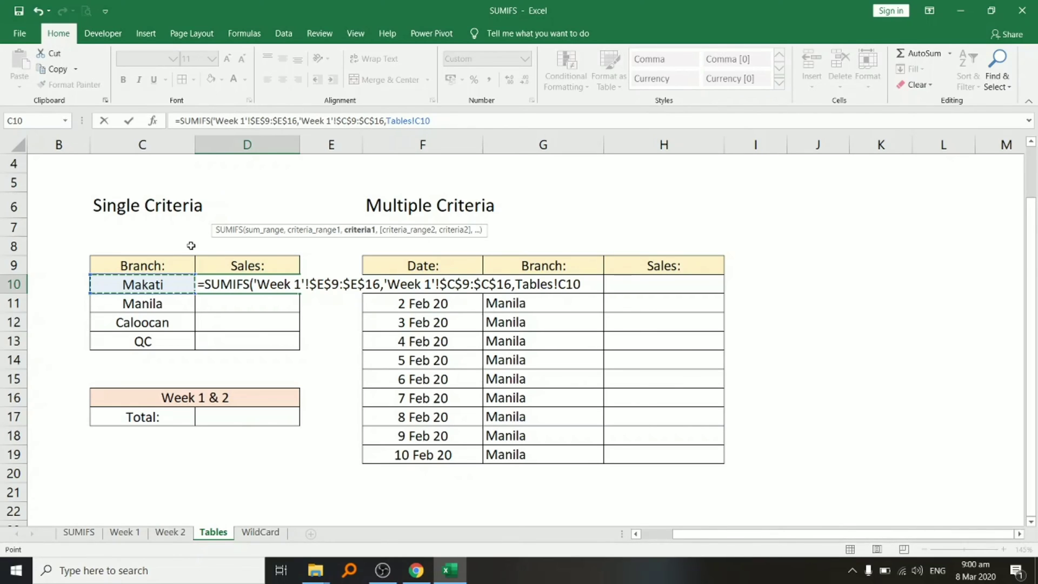
{"action": "left_click", "coordinate": [199, 286]}
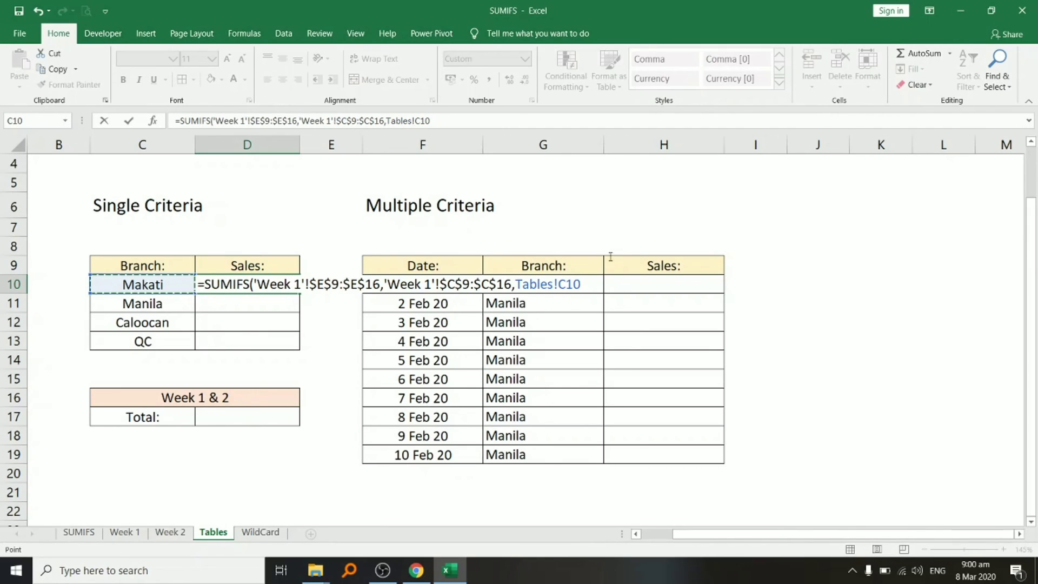
{"action": "left_click", "coordinate": [592, 284], "text": "shift"}
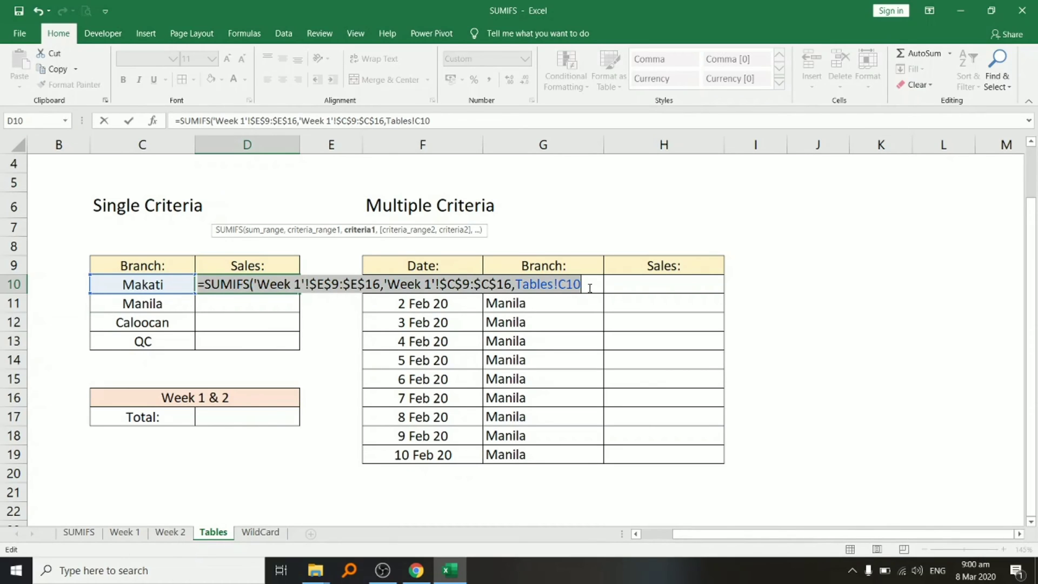
{"action": "key", "text": "Return"}
Fill D10's SUMIFS down to D13 for Manila, Caloocan and QC
{"action": "left_click", "coordinate": [281, 285]}
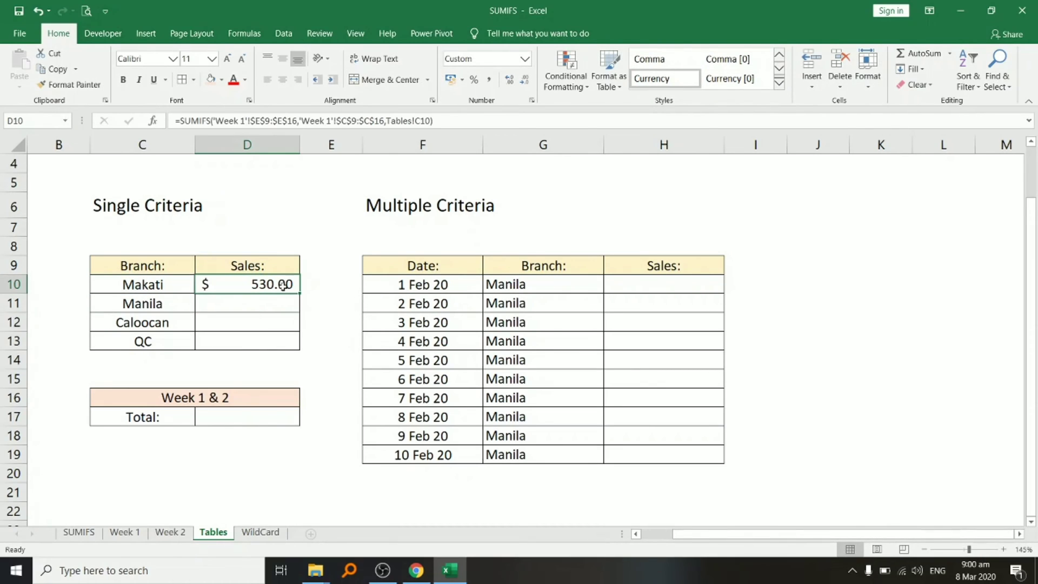
{"action": "double_click", "coordinate": [298, 295]}
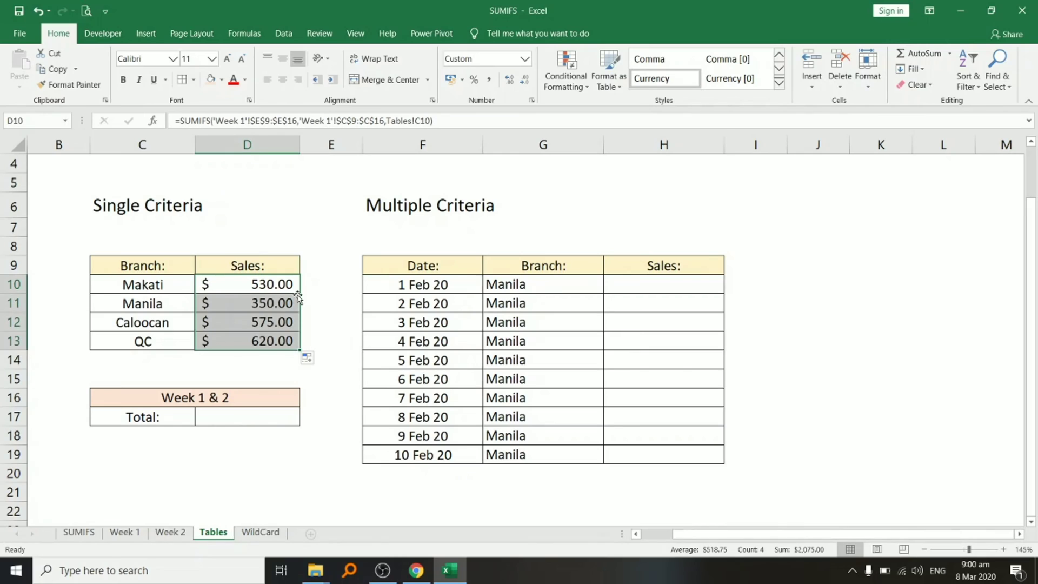
{"action": "left_click", "coordinate": [307, 285]}
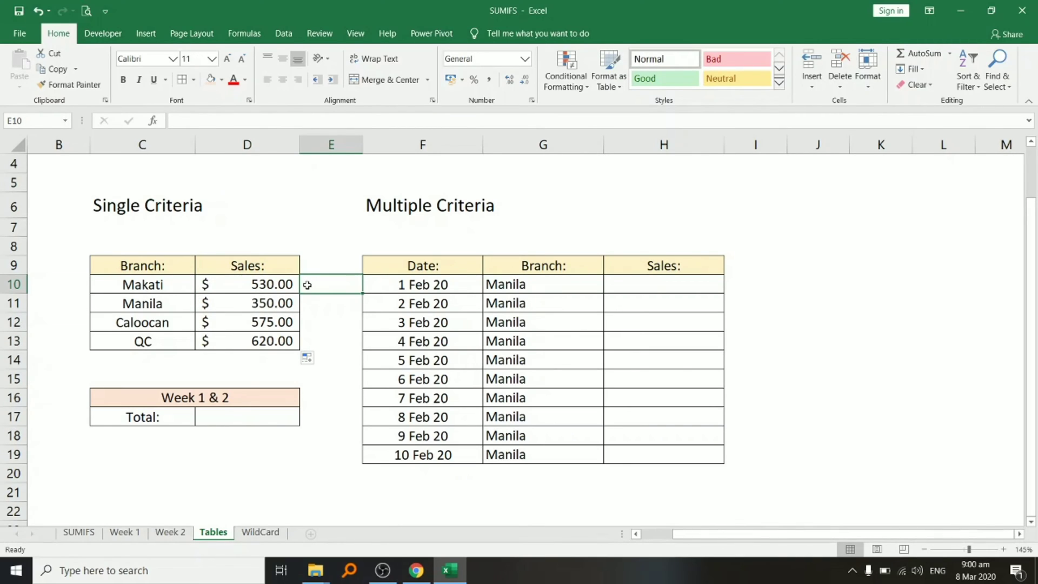
{"action": "left_click", "coordinate": [639, 284]}
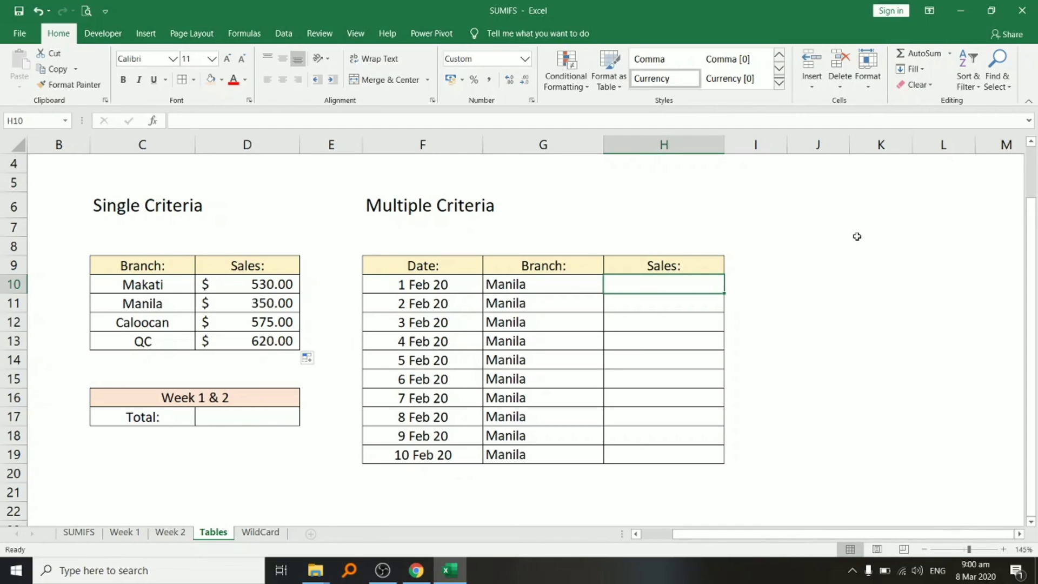
Start an H10 SUMIFS with Week 1 sales $E$9:$E$16 and branches $C$9:$C$16
{"action": "type", "text": "=sumifs("}
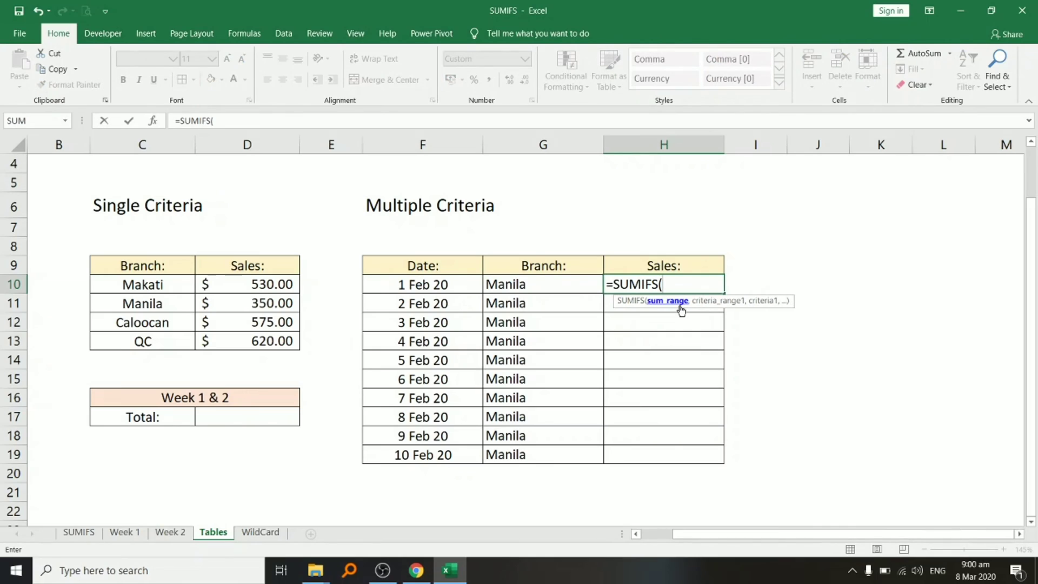
{"action": "left_click", "coordinate": [124, 532]}
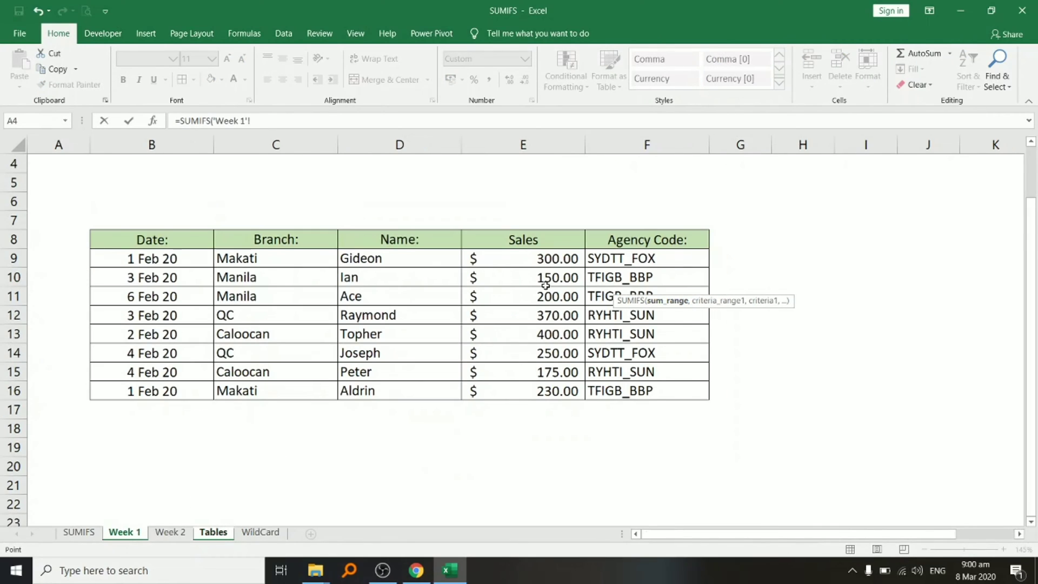
{"action": "left_click_drag", "start_coordinate": [544, 259], "coordinate": [532, 394]}
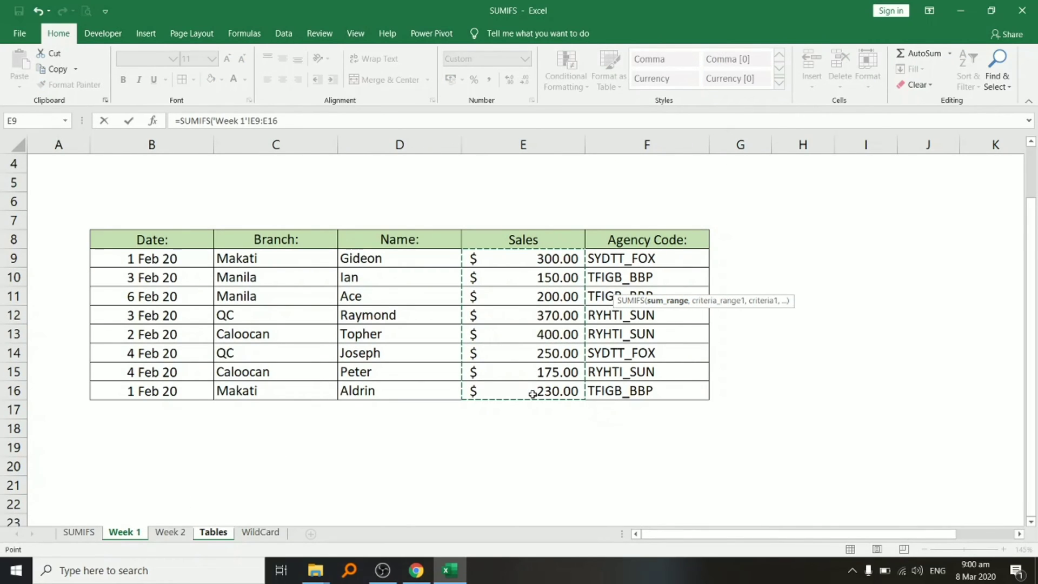
{"action": "key", "text": "F4"}
{"action": "type", "text": ","}
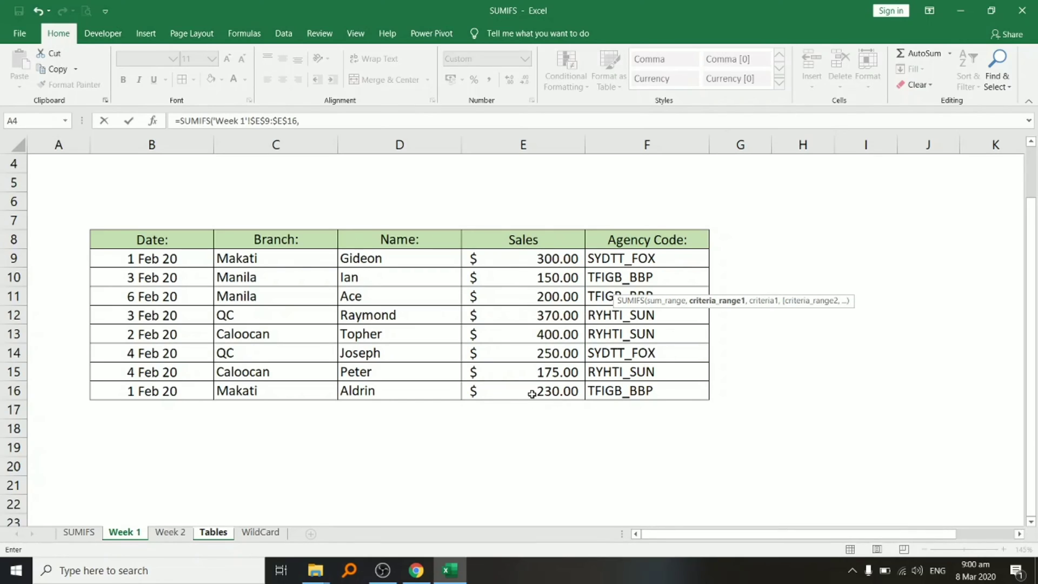
{"action": "left_click", "coordinate": [287, 259]}
{"action": "left_click_drag", "start_coordinate": [287, 260], "coordinate": [281, 385]}
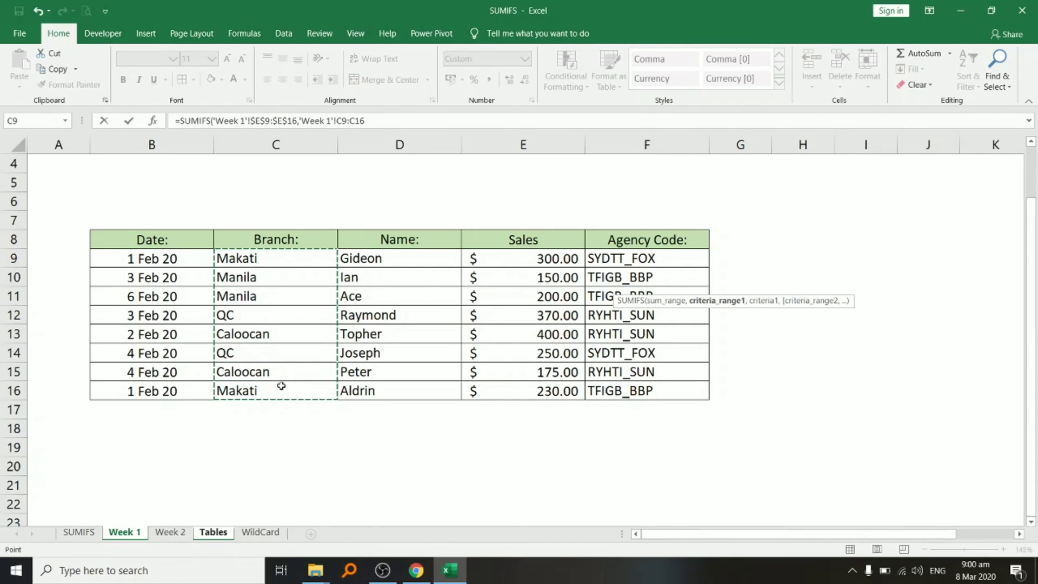
{"action": "key", "text": "F4"}
{"action": "type", "text": ","}
Add Tables!G10 as branch criterion and Week 1 dates $B$9:$B$16 matching Tables!F10
{"action": "left_click", "coordinate": [215, 533]}
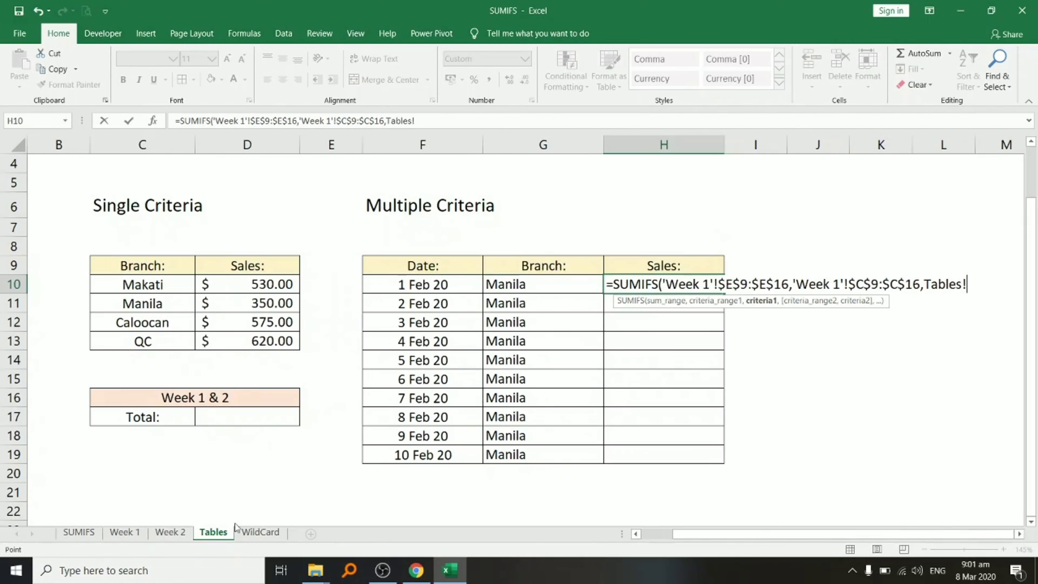
{"action": "left_click", "coordinate": [539, 283]}
{"action": "type", "text": ","}
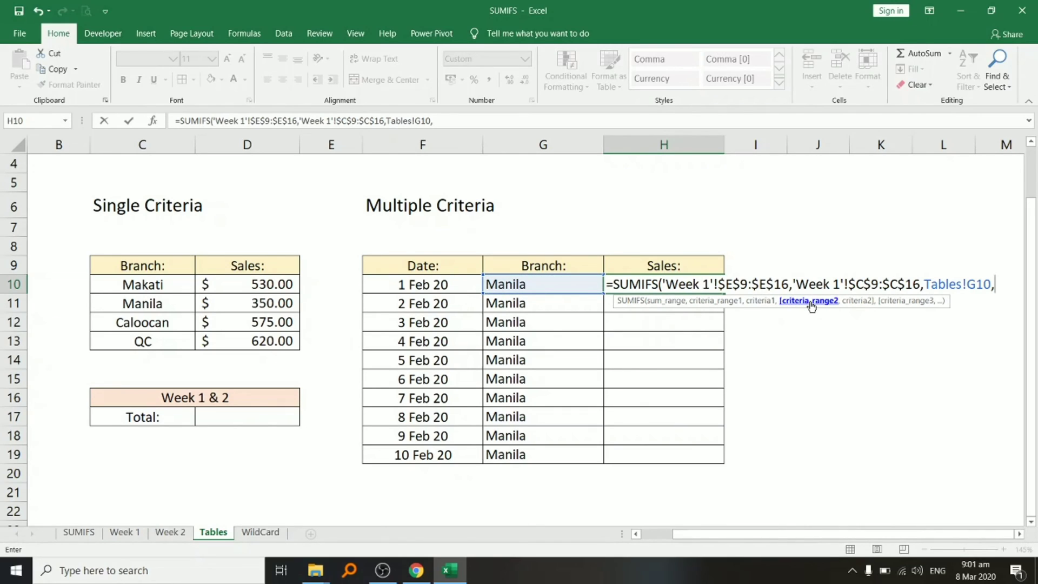
{"action": "left_click", "coordinate": [132, 535]}
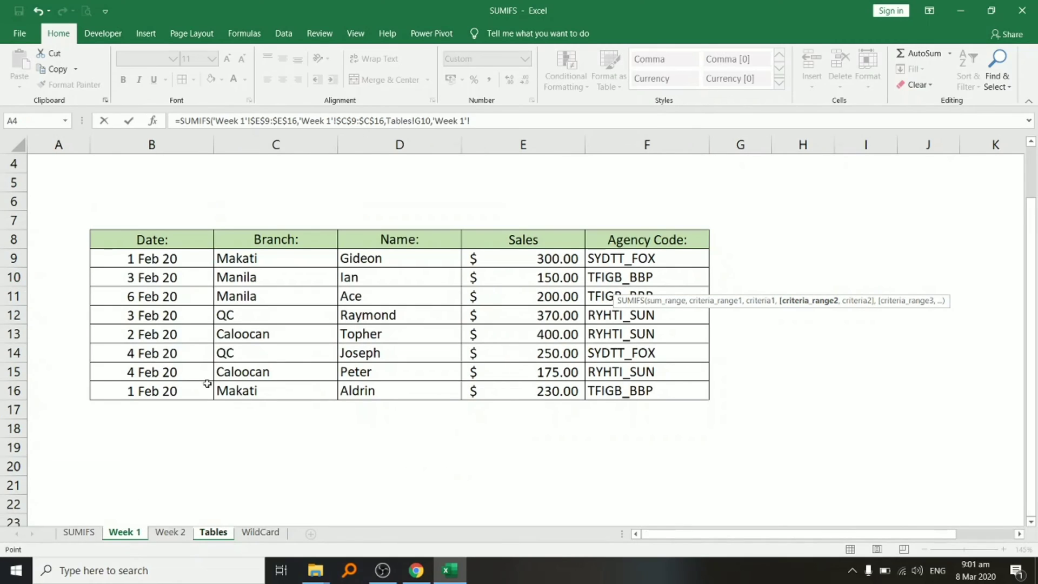
{"action": "left_click_drag", "start_coordinate": [165, 259], "coordinate": [162, 393]}
{"action": "key", "text": "F4"}
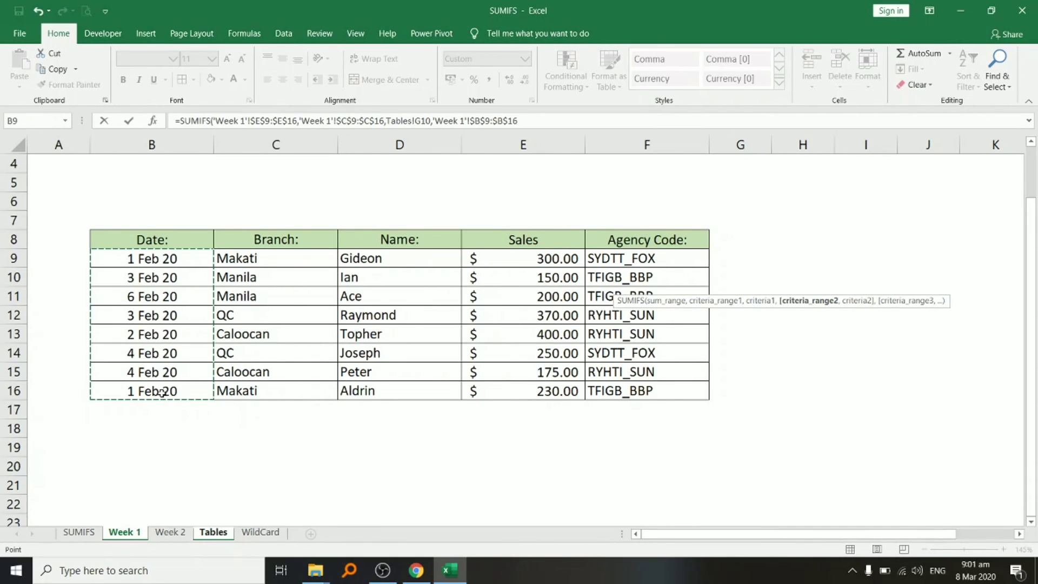
{"action": "type", "text": ","}
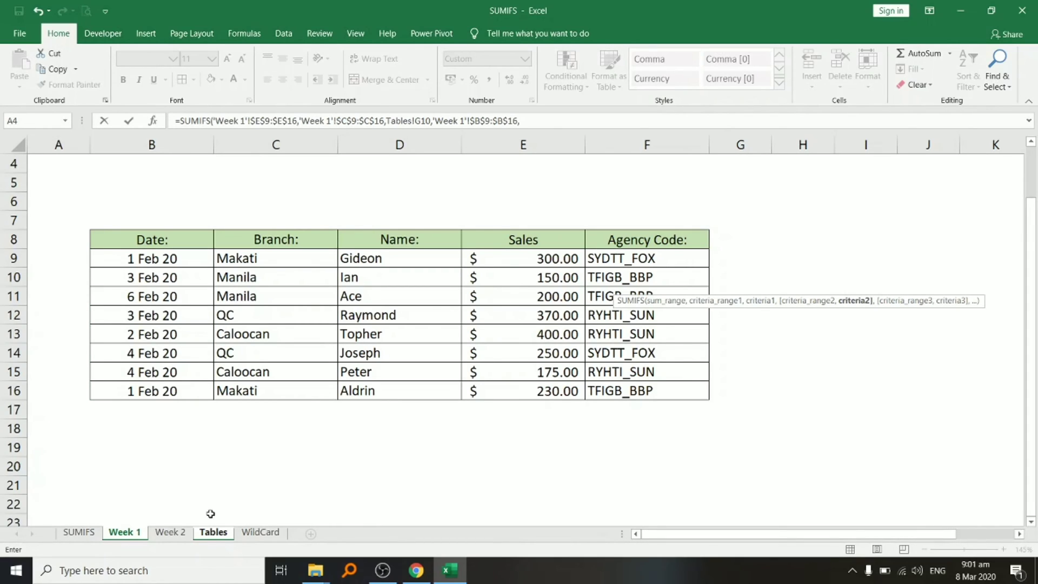
{"action": "left_click", "coordinate": [217, 535]}
{"action": "left_click", "coordinate": [427, 284]}
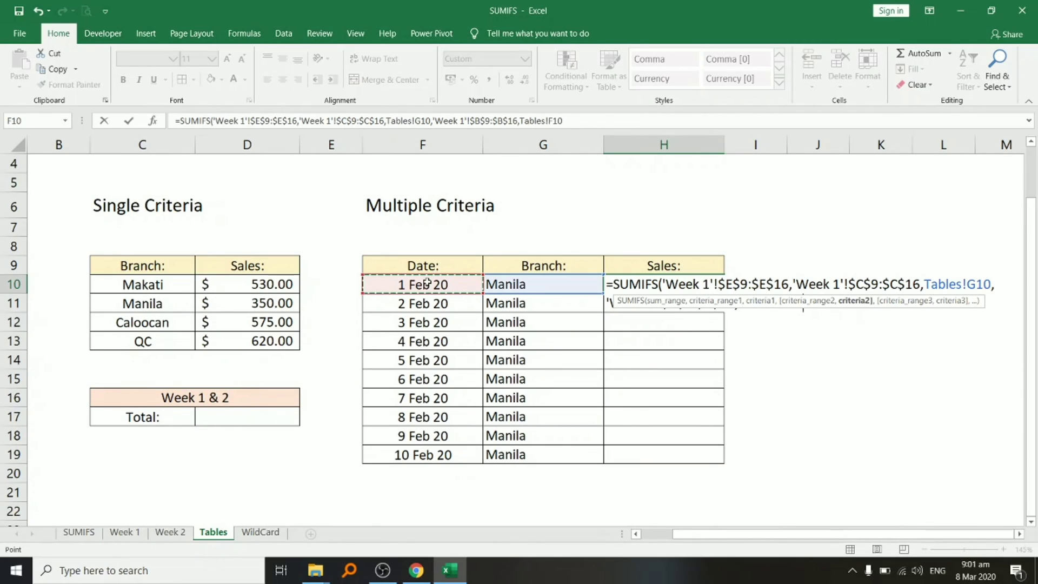
{"action": "key", "text": "Return"}
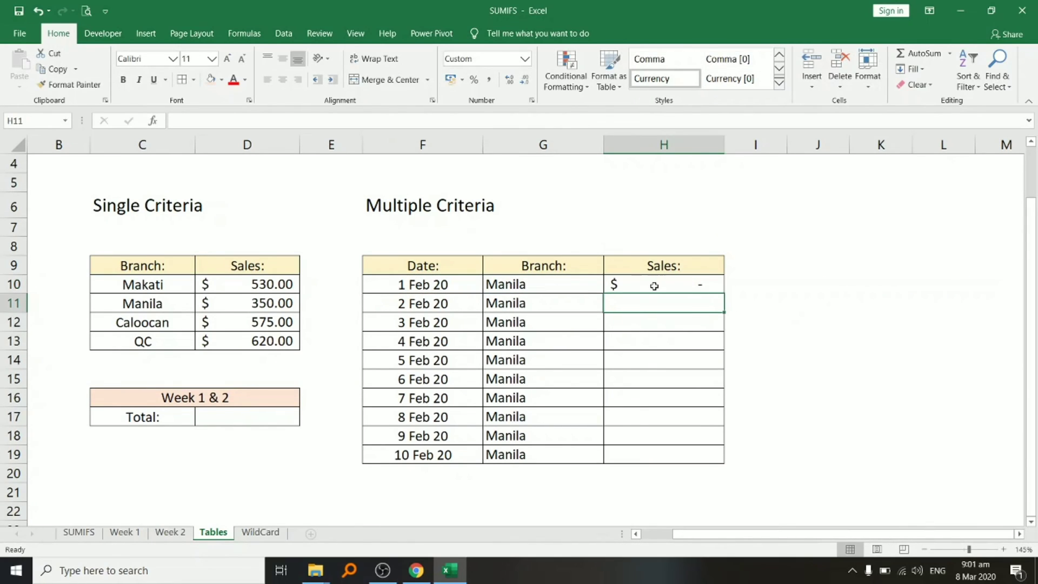
Fill H10's Sales formula down to H19, showing $150.00 on 3 Feb and $200.00 on 6 Feb
{"action": "left_click", "coordinate": [654, 286]}
{"action": "double_click", "coordinate": [725, 293]}
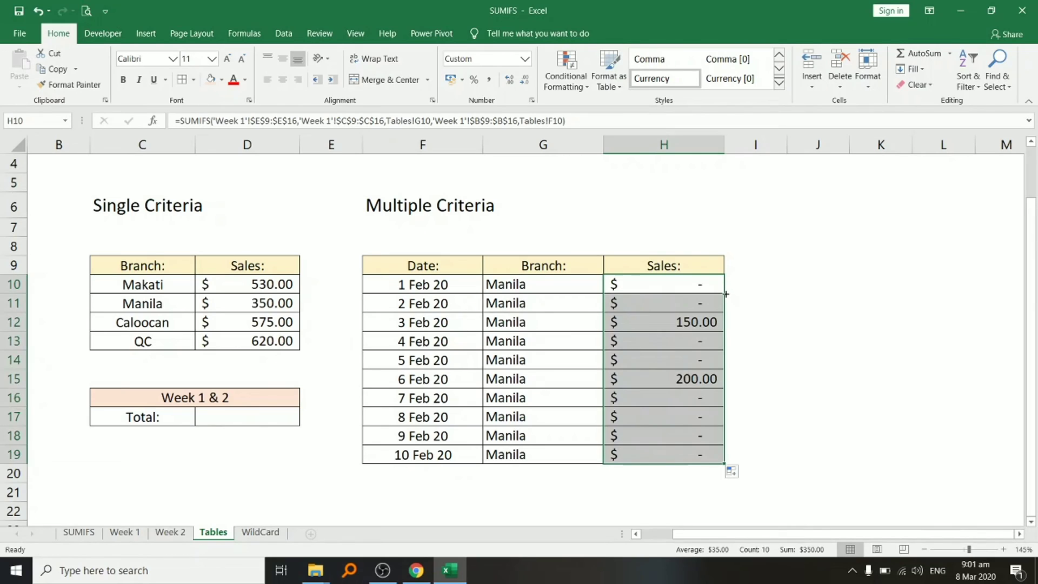
{"action": "left_click", "coordinate": [754, 285]}
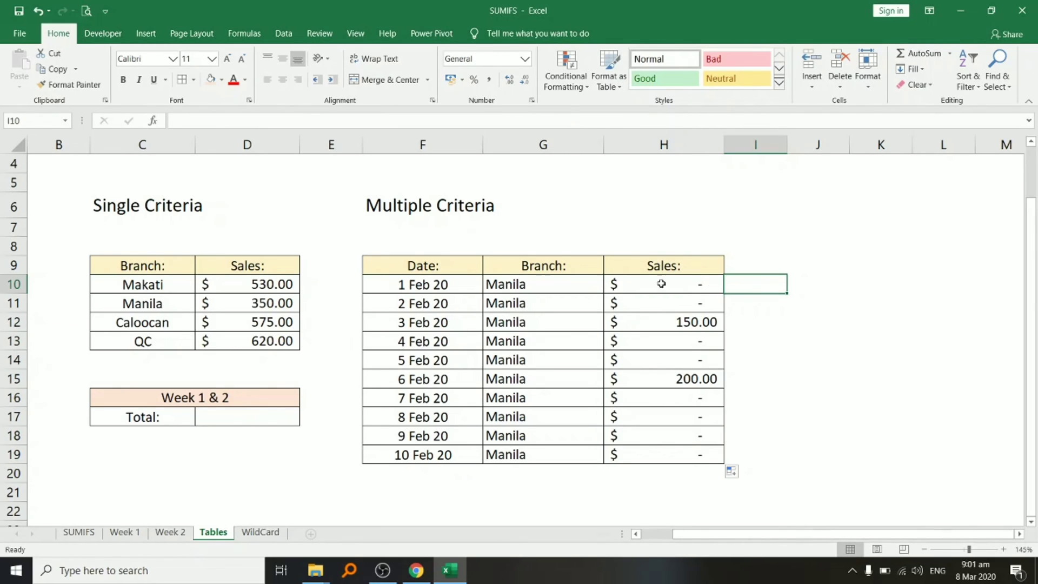
{"action": "left_click", "coordinate": [570, 292]}
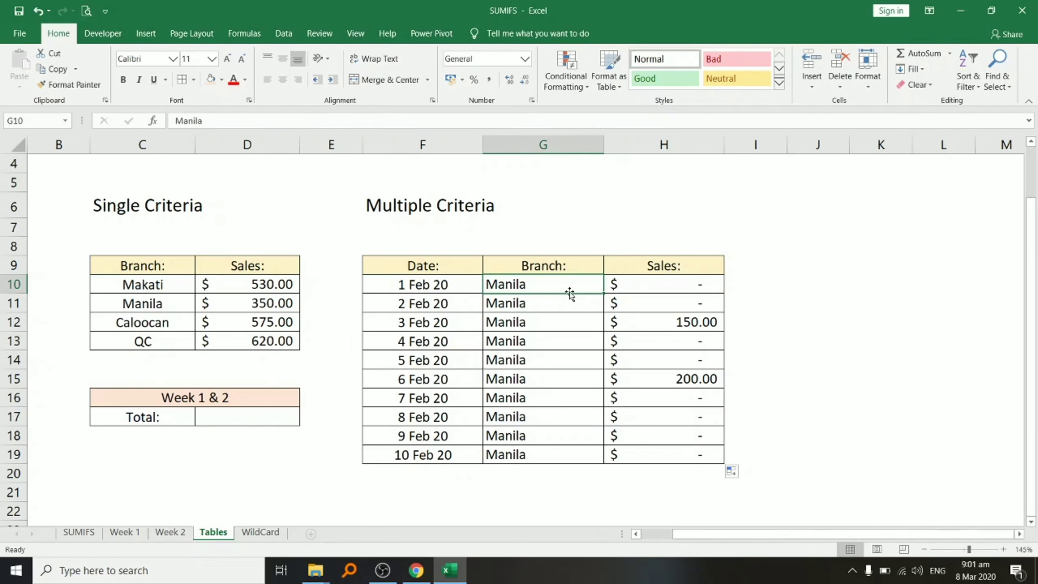
Set G10 to QC and paste it over the rest of the Branch column
{"action": "type", "text": "QC"}
{"action": "key", "text": "Return"}
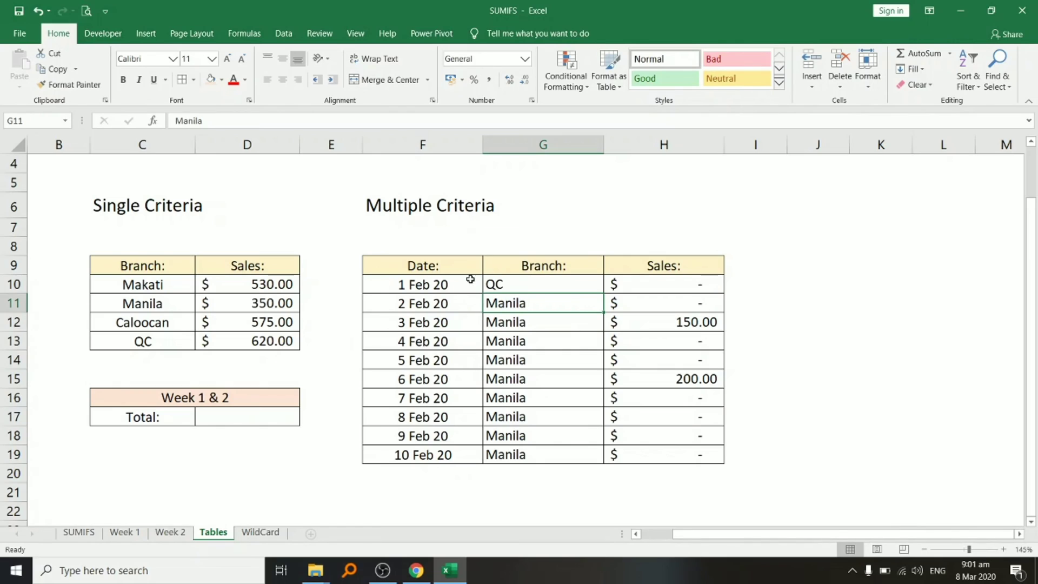
{"action": "left_click", "coordinate": [492, 284]}
{"action": "key", "text": "ctrl+c"}
{"action": "key", "text": "ctrl+shift+Down"}
{"action": "key", "text": "ctrl+v"}
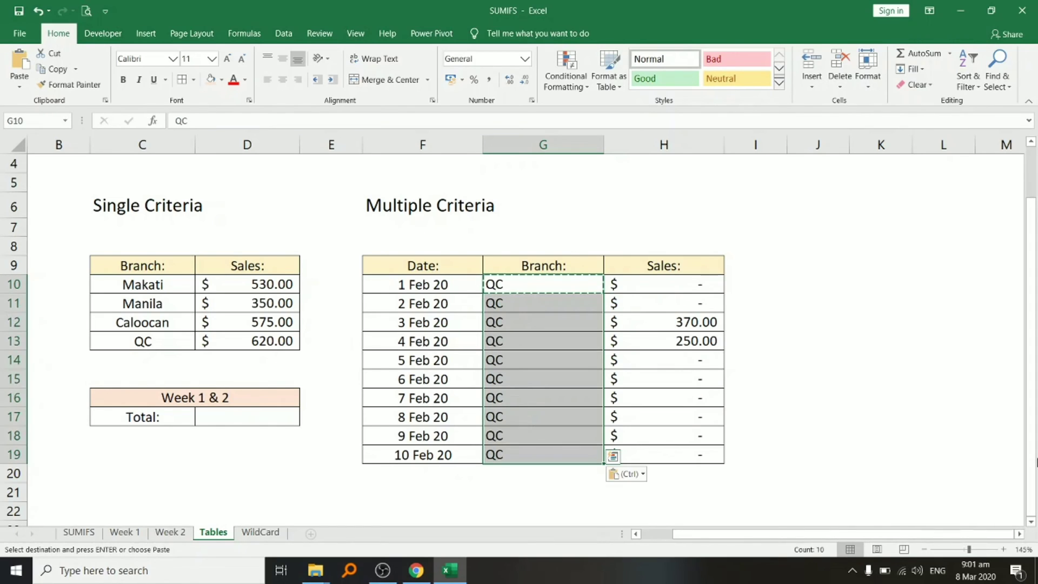
Try Makati for all branches, then undo back to QC
{"action": "left_click", "coordinate": [568, 283]}
{"action": "type", "text": "Mak"}
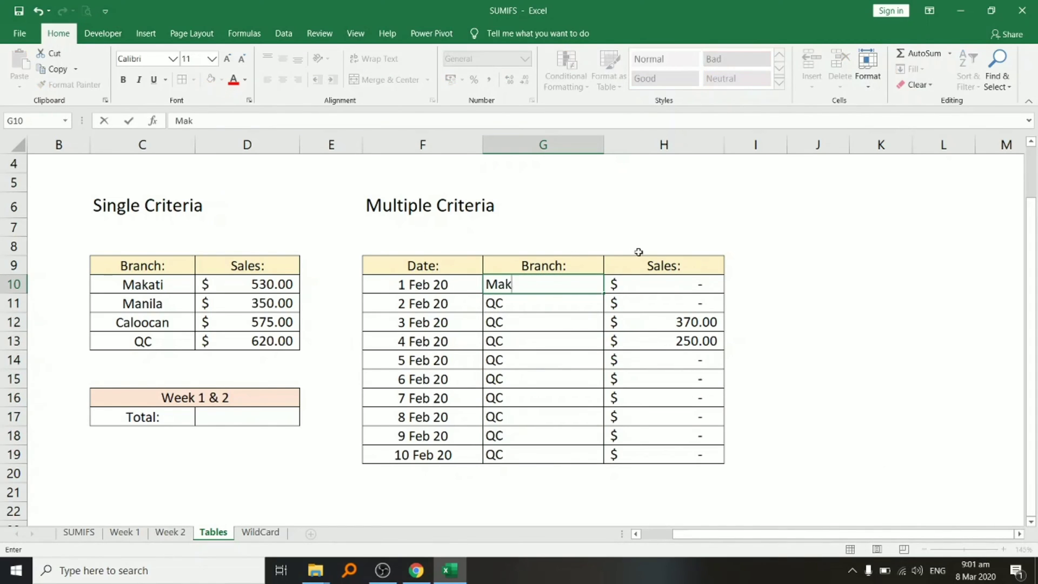
{"action": "type", "text": "ati"}
{"action": "key", "text": "Return"}
{"action": "left_click", "coordinate": [522, 281]}
{"action": "key", "text": "ctrl+c"}
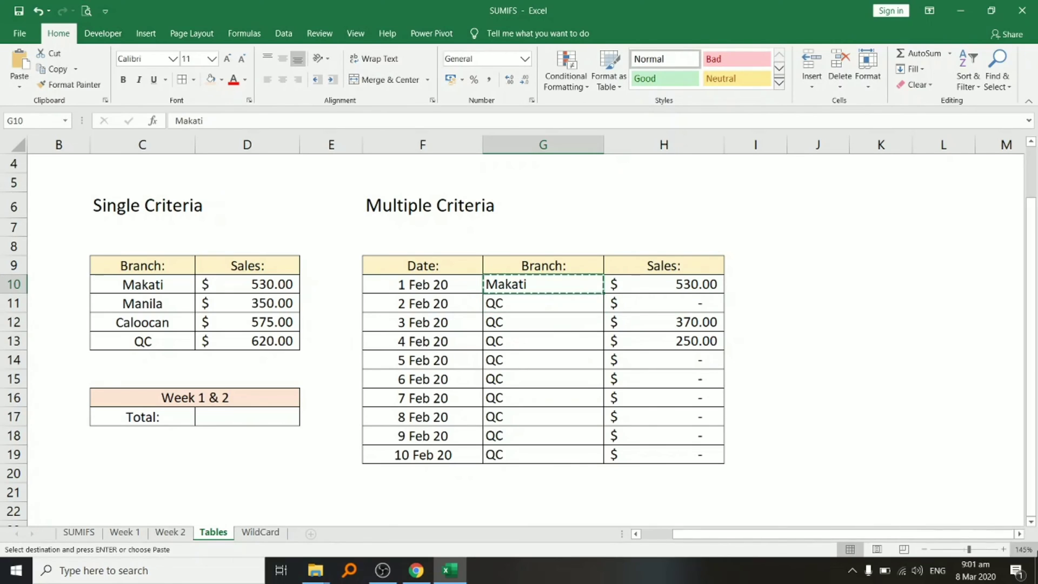
{"action": "key", "text": "ctrl+shift+Down"}
{"action": "key", "text": "ctrl+v"}
{"action": "left_click", "coordinate": [558, 285]}
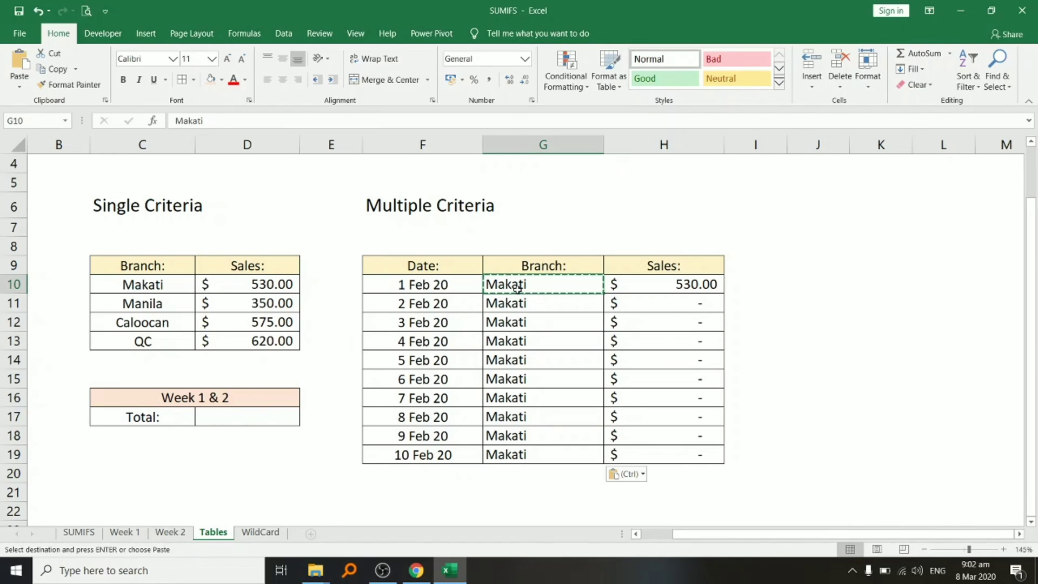
{"action": "key", "text": "ctrl+z"}
{"action": "key", "text": "ctrl+z"}
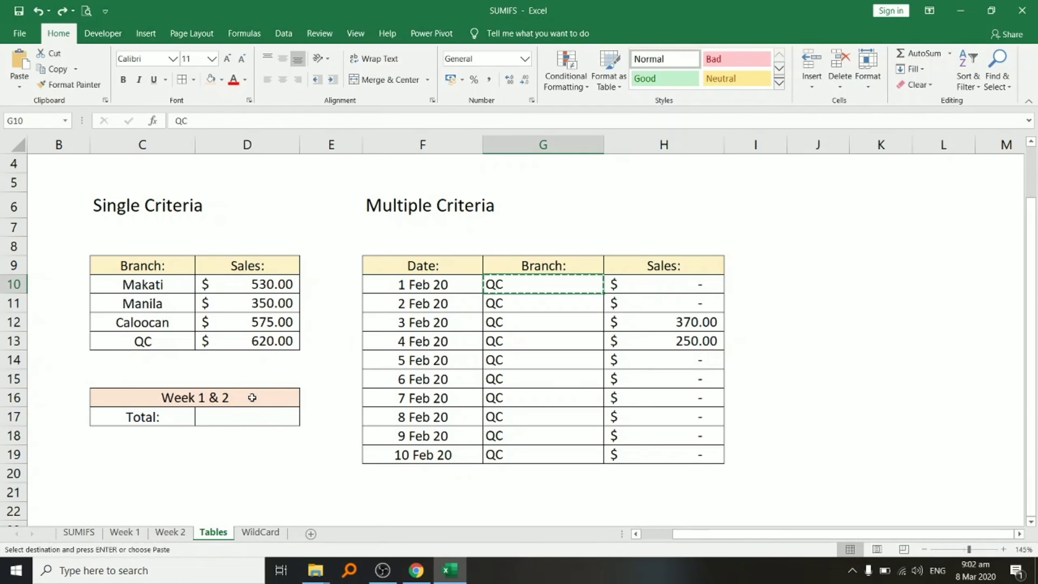
{"action": "left_click", "coordinate": [261, 420]}
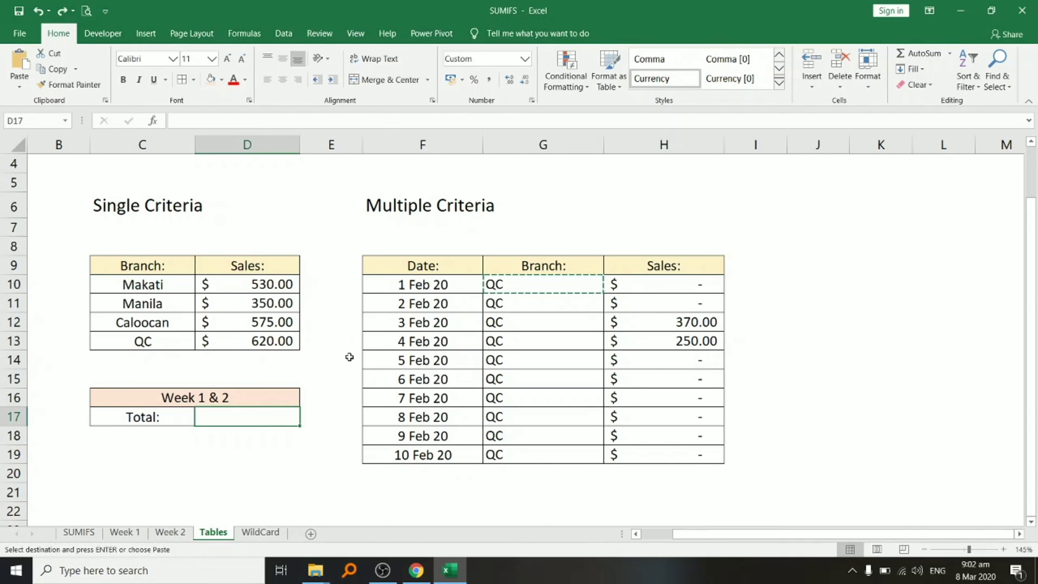
Review the Week 1 and Week 2 sheets before returning to Tables
{"action": "left_click", "coordinate": [133, 532]}
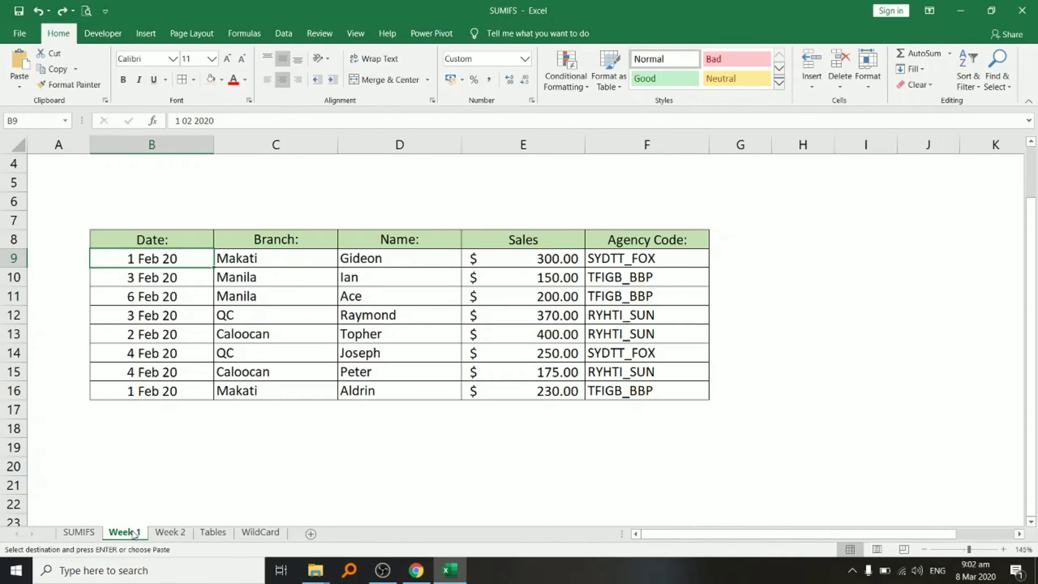
{"action": "key", "text": "ctrl+Page_Down"}
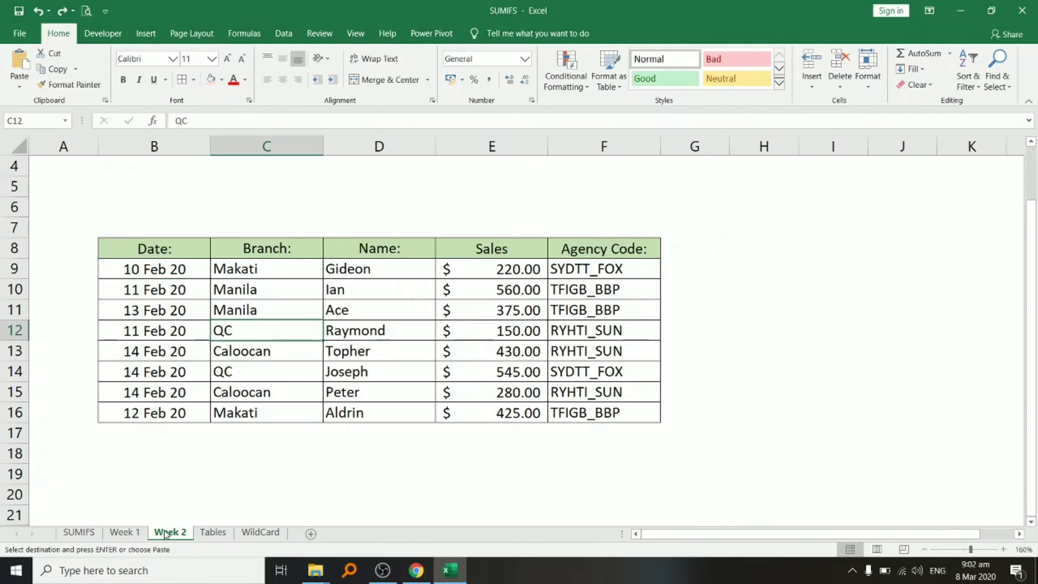
{"action": "left_click", "coordinate": [130, 534]}
{"action": "left_click", "coordinate": [178, 534]}
{"action": "left_click", "coordinate": [222, 534]}
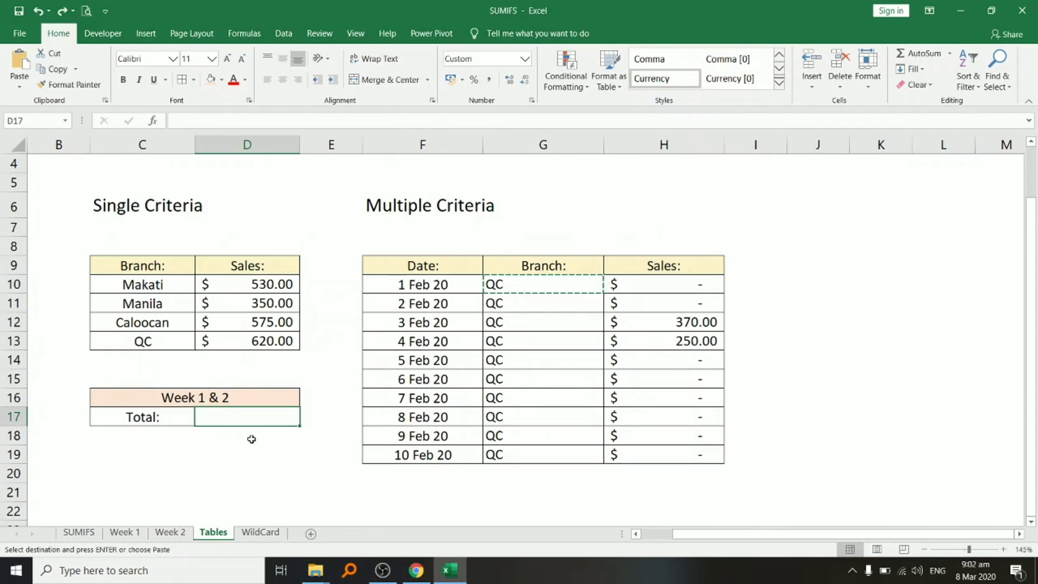
Relabel C17 as 'Manila:'
{"action": "type", "text": "="}
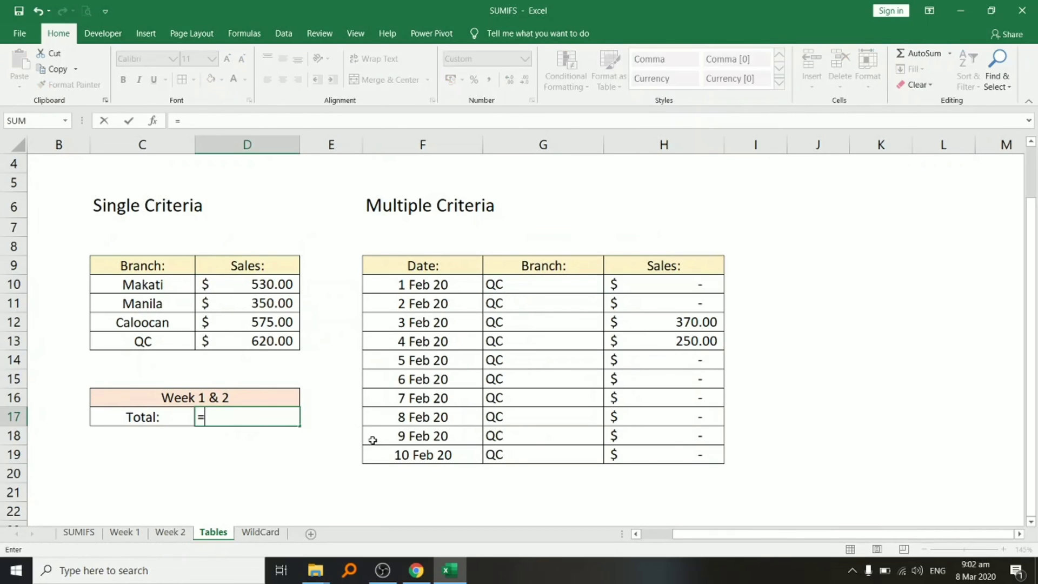
{"action": "key", "text": "Escape"}
{"action": "key", "text": "Left"}
{"action": "type", "text": "Manila:"}
{"action": "key", "text": "Tab"}
Enter a D17 SUMIFS of Week 1 sales E9:E16 where branches C9:C16 equal "Manila"
{"action": "type", "text": "=SUMIFS("}
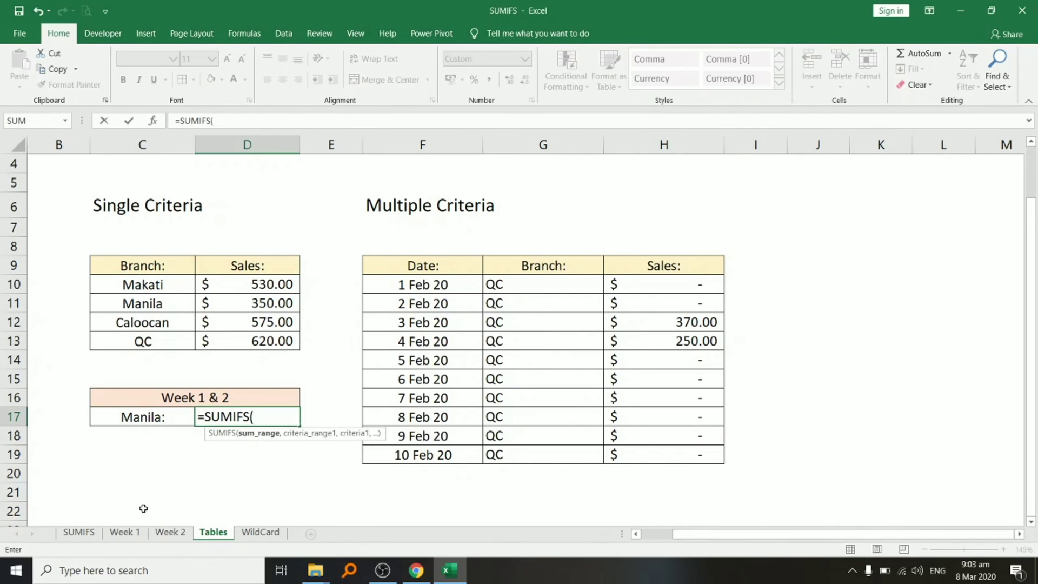
{"action": "left_click", "coordinate": [124, 533]}
{"action": "left_click_drag", "start_coordinate": [519, 259], "coordinate": [519, 392]}
{"action": "type", "text": ","}
{"action": "left_click_drag", "start_coordinate": [275, 258], "coordinate": [336, 392]}
{"action": "type", "text": ","}
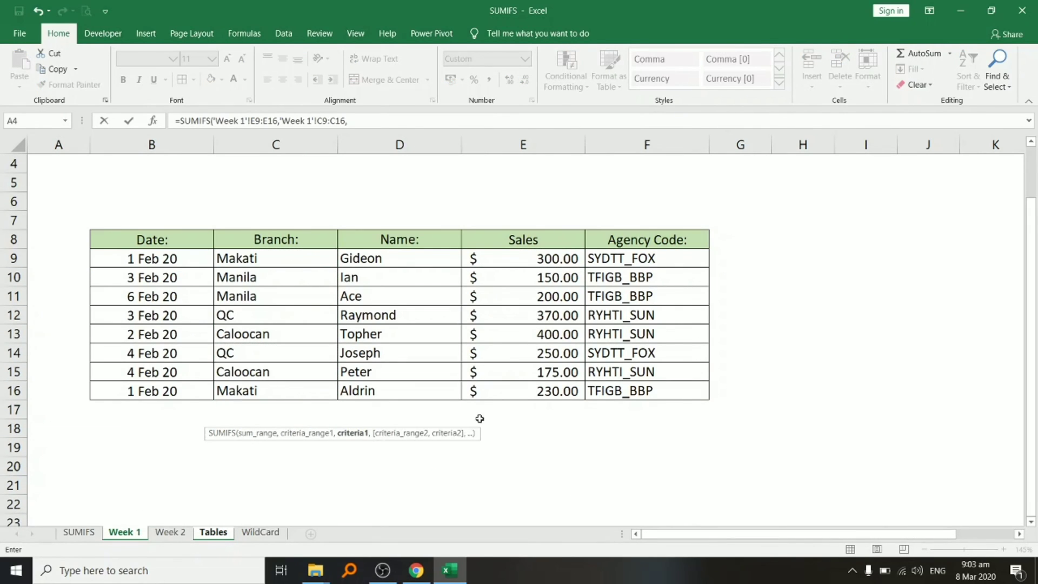
{"action": "left_click", "coordinate": [421, 116]}
{"action": "type", "text": "\"Manila\","}
{"action": "key", "text": "BackSpace"}
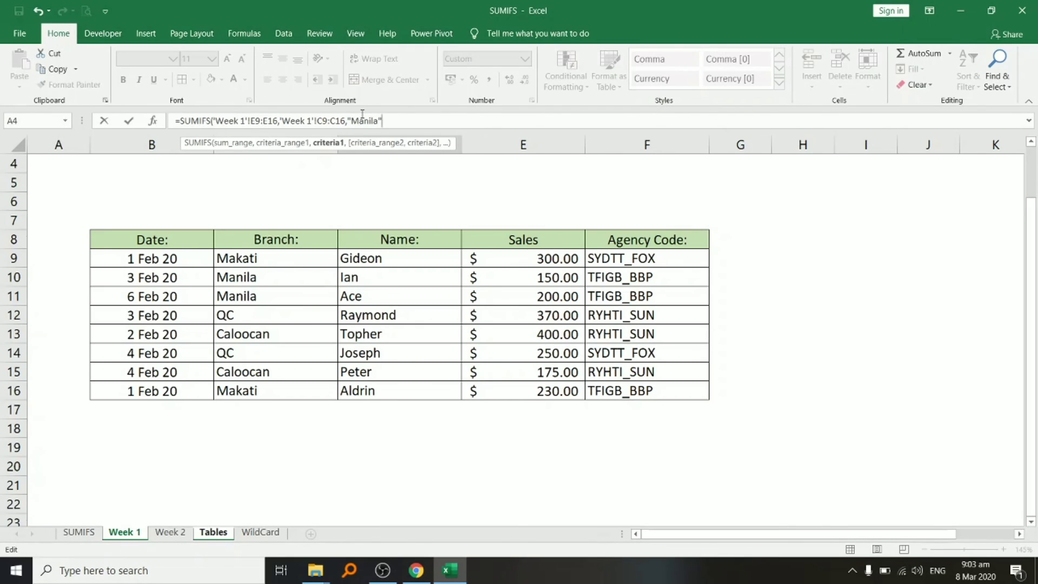
{"action": "key", "text": "Return"}
{"action": "left_click", "coordinate": [283, 417]}
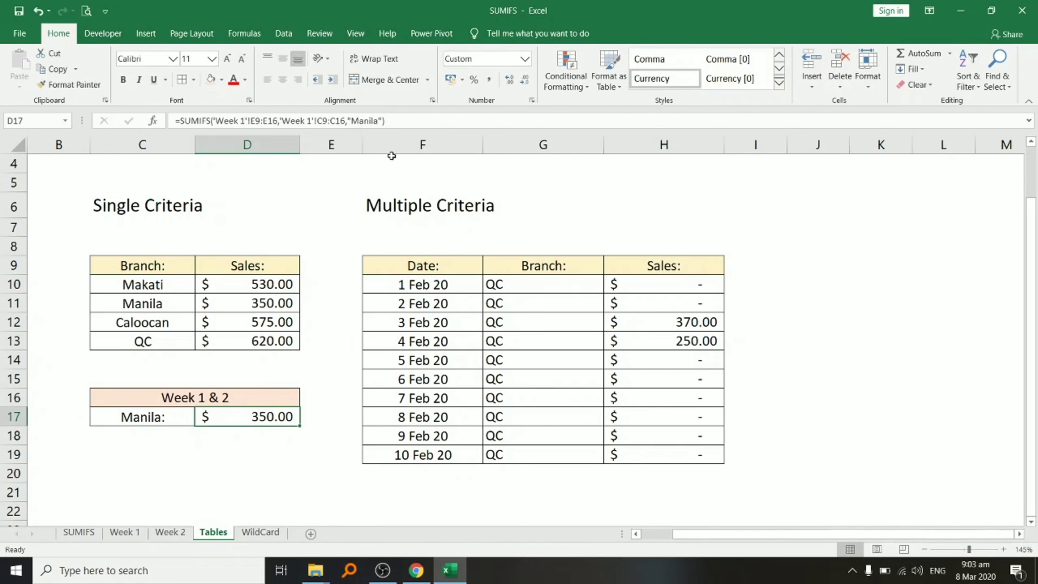
{"action": "left_click", "coordinate": [408, 121]}
Add a second SUMIFS over Week 2 sales and branches for "Manila", totalling $1,285.00
{"action": "type", "text": "+"}
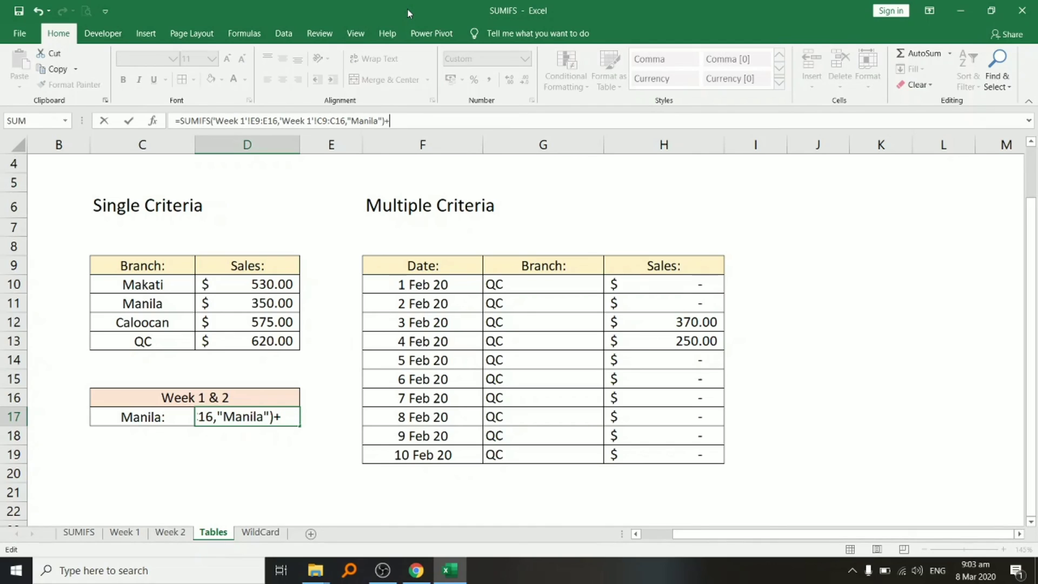
{"action": "type", "text": "SUMIFS("}
{"action": "left_click", "coordinate": [170, 532]}
{"action": "left_click_drag", "start_coordinate": [492, 269], "coordinate": [493, 413]}
{"action": "type", "text": ","}
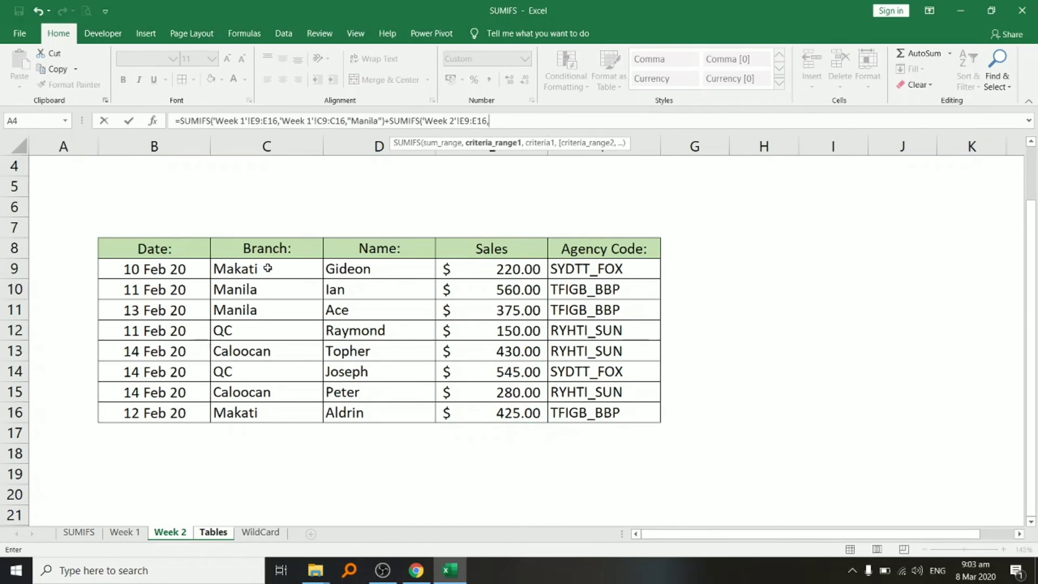
{"action": "left_click_drag", "start_coordinate": [257, 268], "coordinate": [257, 413]}
{"action": "type", "text": ",\"Manila"}
{"action": "key", "text": "Return"}
{"action": "key", "text": "Return"}
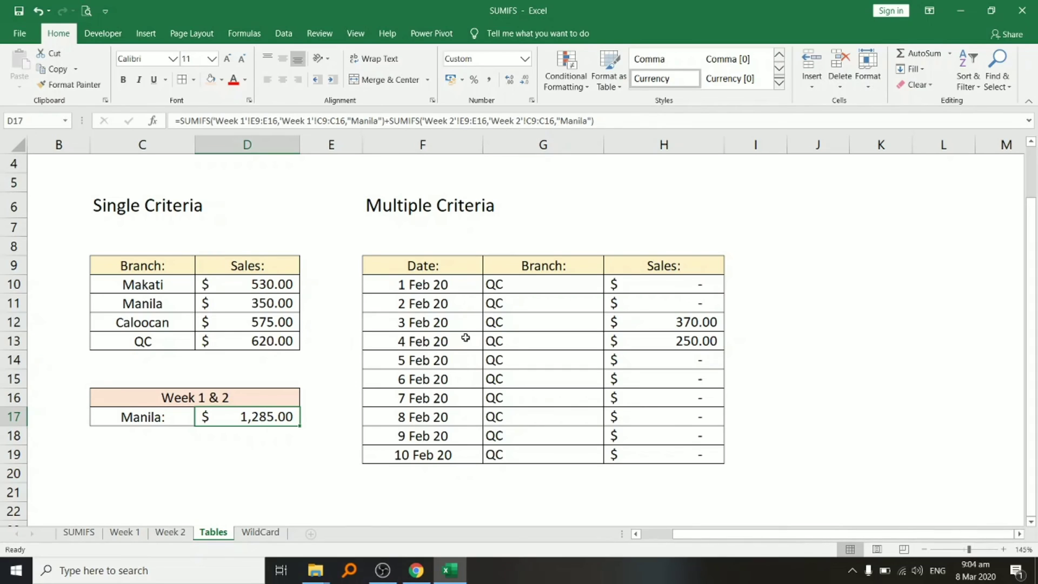
{"action": "key", "text": "F2"}
Change D17 to =SUM(Week 1 SUMIFS, Week 2 SUMIFS), still $1,285.00
{"action": "left_click_drag", "start_coordinate": [198, 416], "coordinate": [870, 403]}
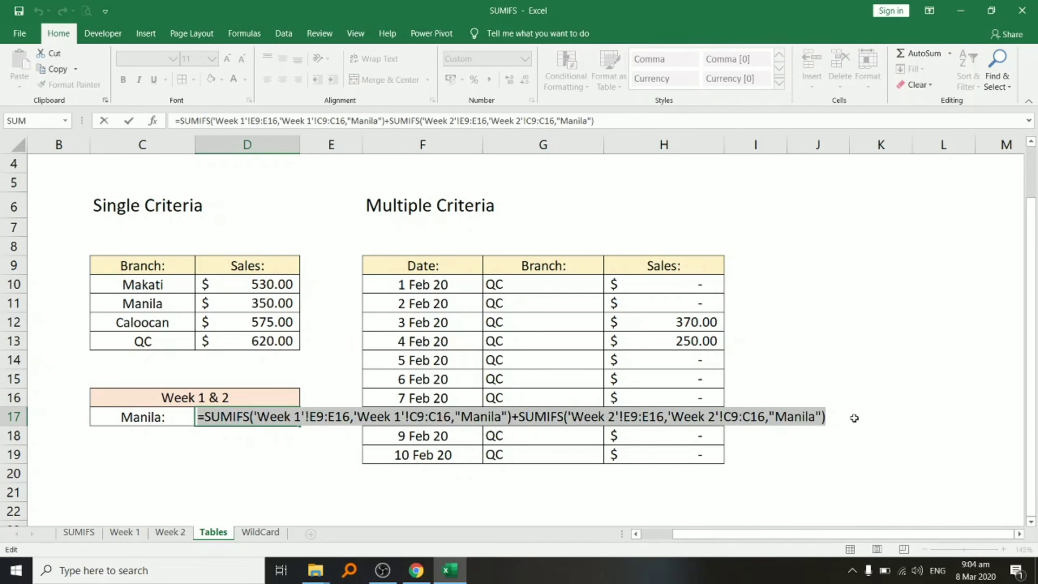
{"action": "left_click", "coordinate": [206, 415]}
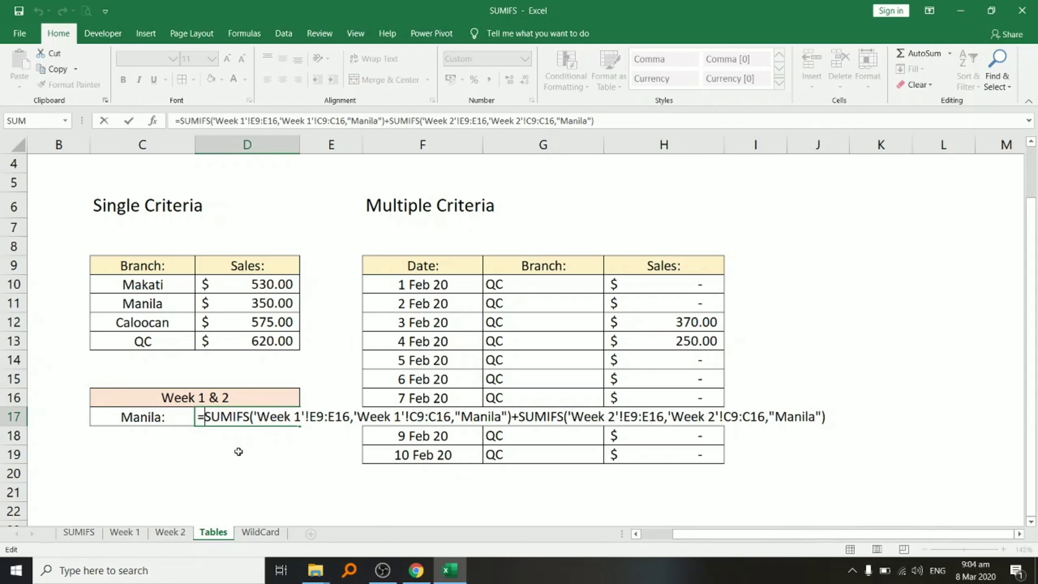
{"action": "type", "text": "sum("}
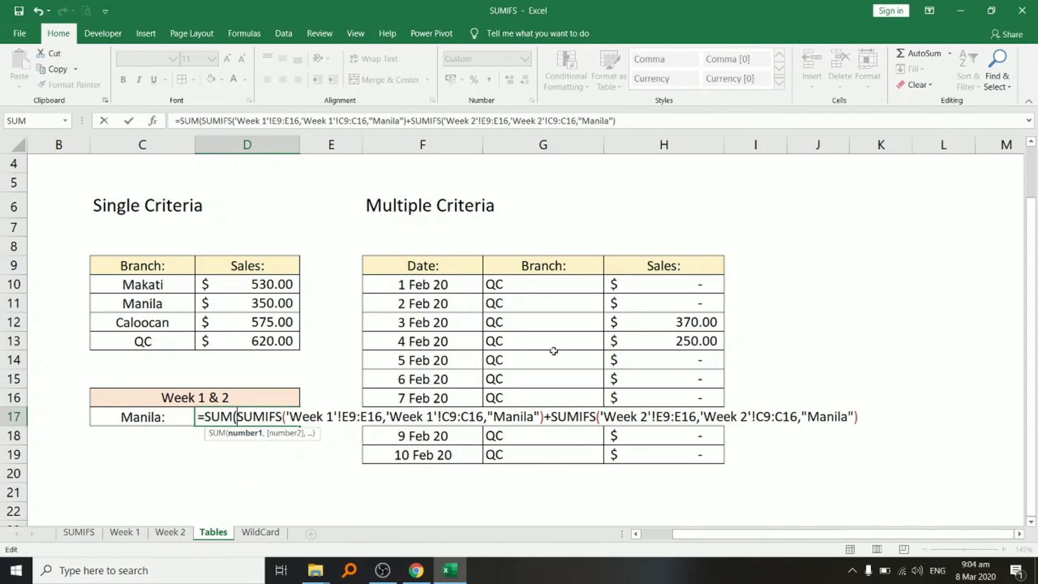
{"action": "left_click", "coordinate": [549, 416]}
{"action": "key", "text": "BackSpace"}
{"action": "type", "text": ","}
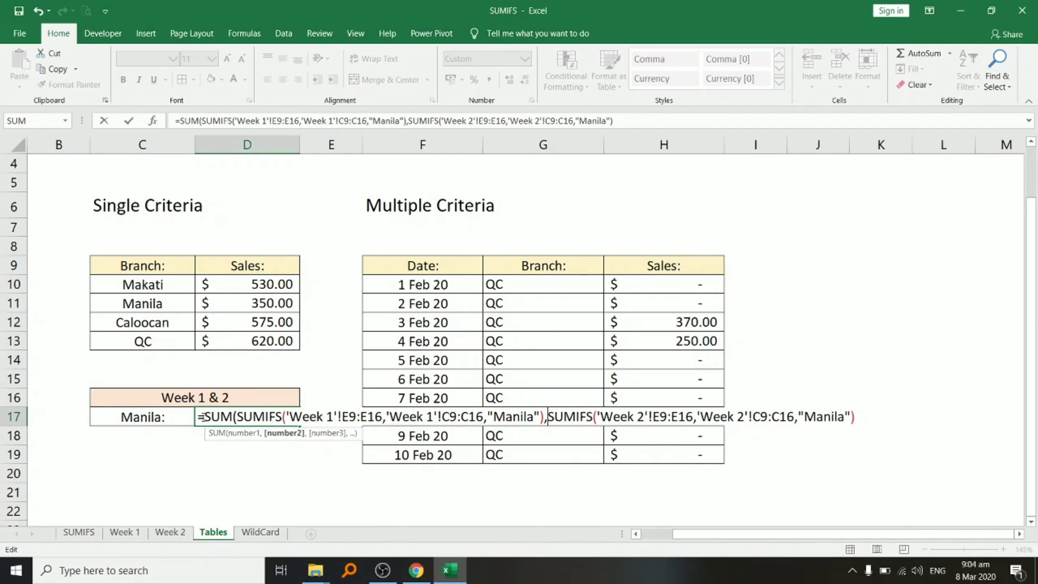
{"action": "left_click_drag", "start_coordinate": [198, 416], "coordinate": [803, 433]}
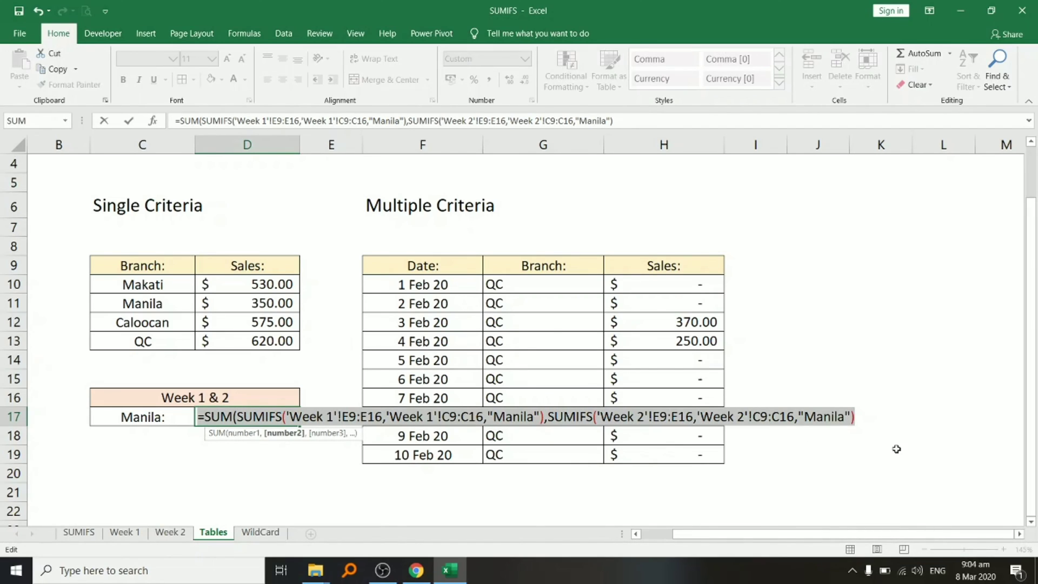
{"action": "key", "text": "Return"}
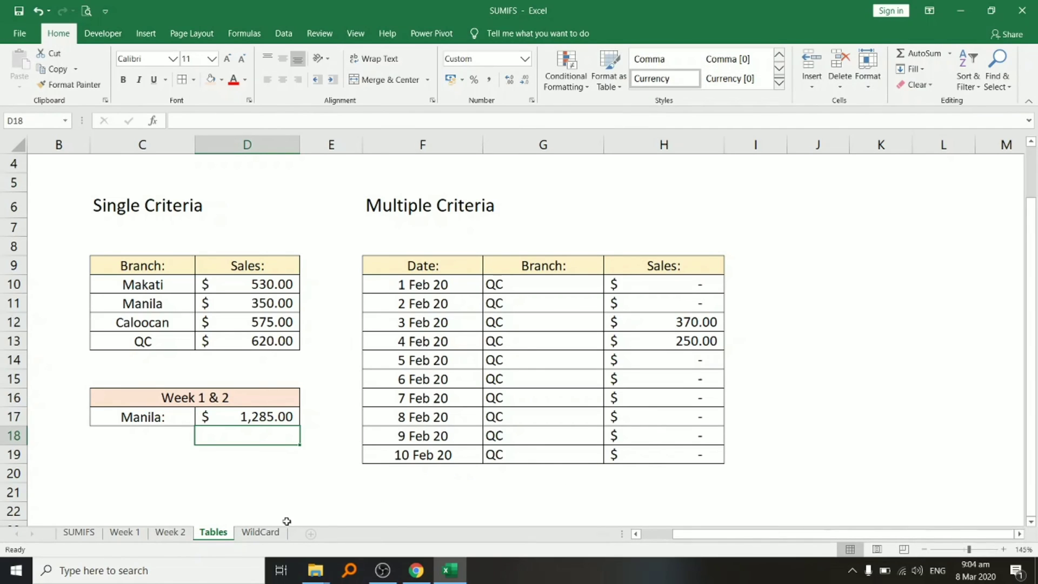
Look over the WildCard sheet's S* criteria and the Week 1 Agency Codes F9:F16
{"action": "left_click", "coordinate": [261, 533]}
{"action": "left_click", "coordinate": [567, 275]}
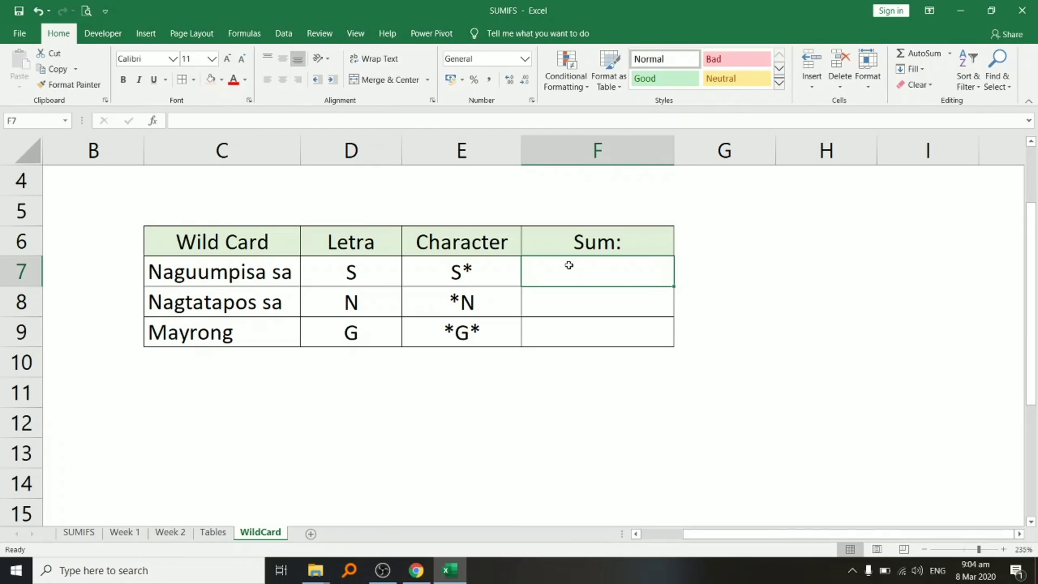
{"action": "left_click", "coordinate": [124, 532]}
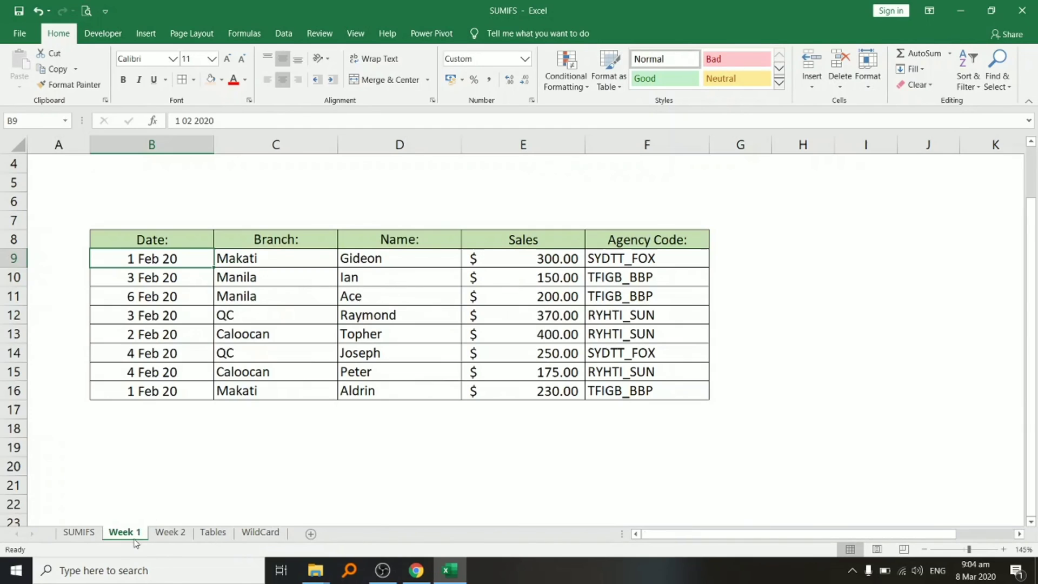
{"action": "left_click_drag", "start_coordinate": [610, 259], "coordinate": [612, 392]}
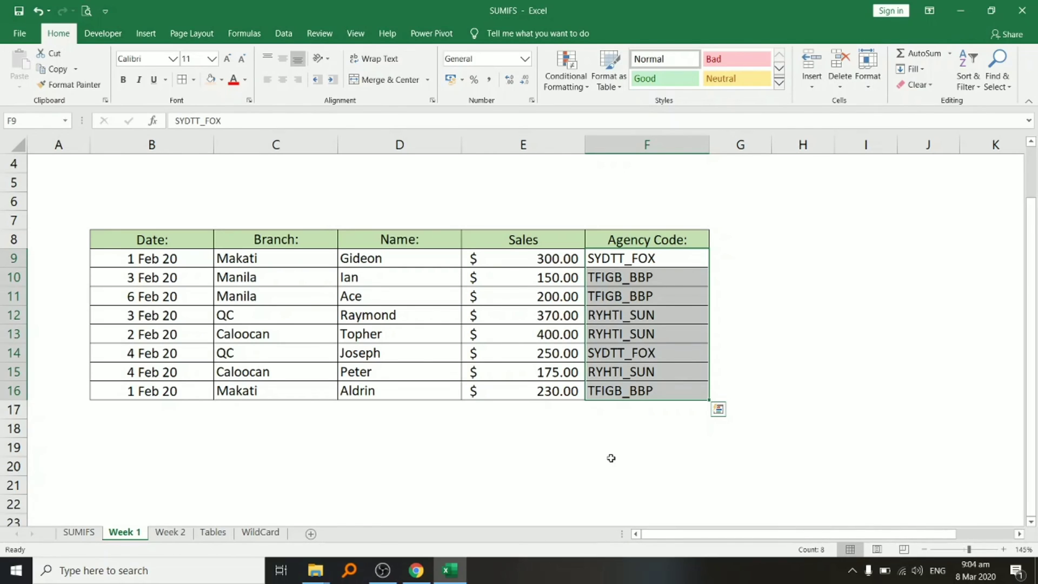
{"action": "left_click", "coordinate": [273, 533]}
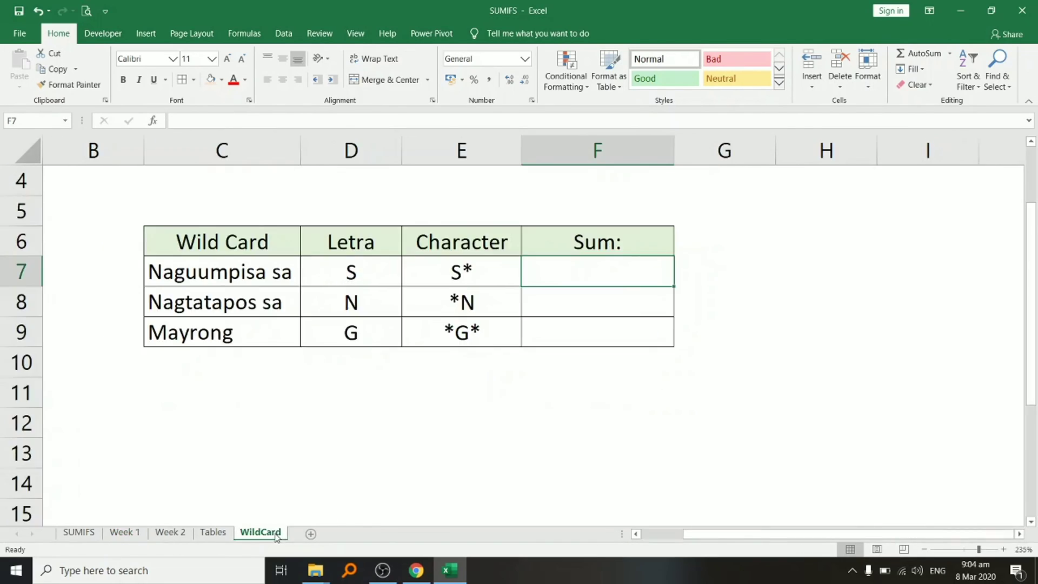
{"action": "left_click", "coordinate": [510, 272]}
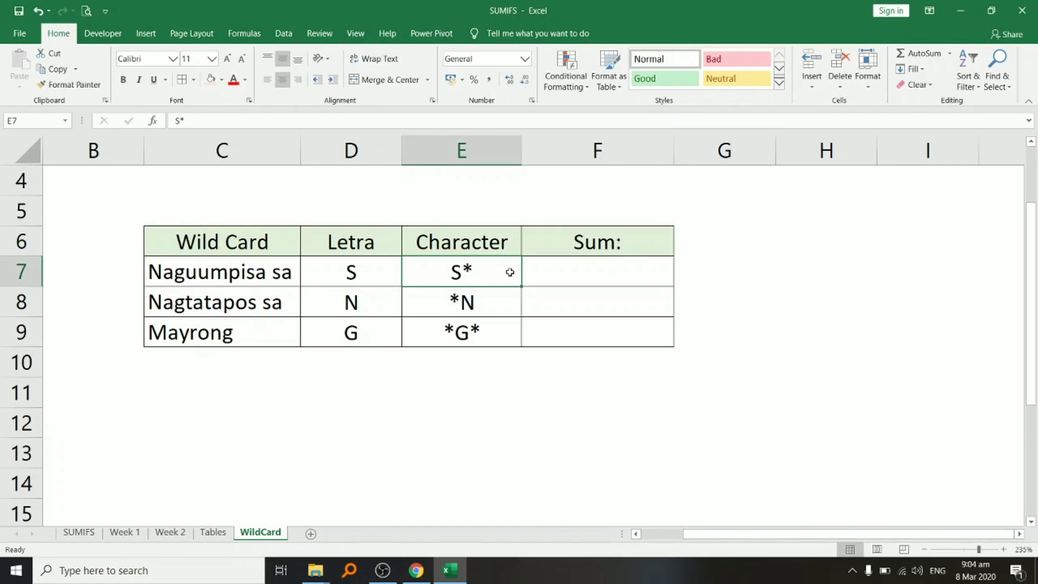
Enter an F7 SUMIFS of Week 1 sales E9:E16 with Agency Codes F9:F16 as criteria range
{"action": "left_click", "coordinate": [567, 275]}
{"action": "type", "text": "=sum"}
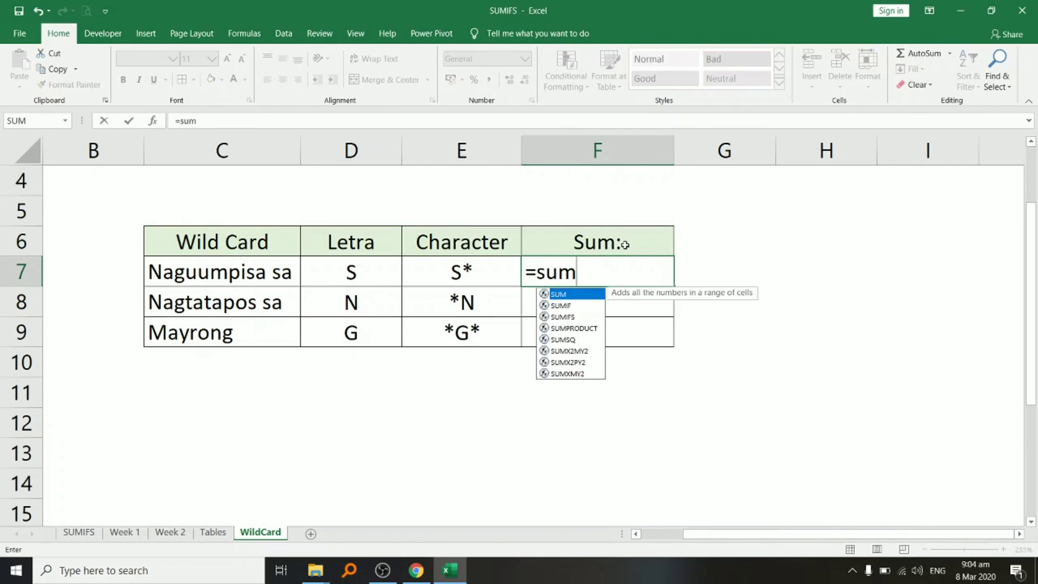
{"action": "type", "text": "f"}
{"action": "key", "text": "BackSpace"}
{"action": "type", "text": "ifs"}
{"action": "key", "text": "Tab"}
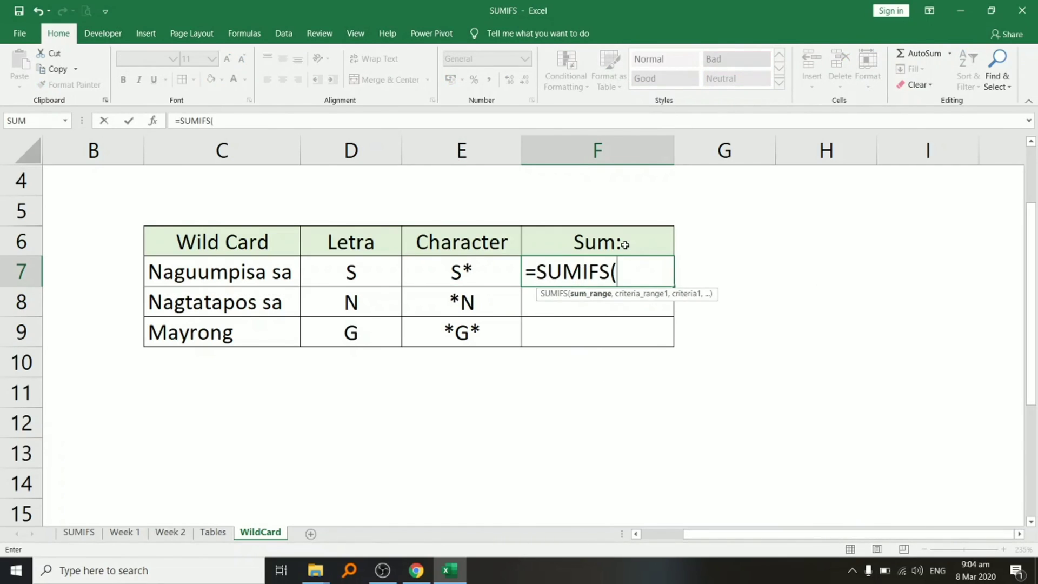
{"action": "left_click", "coordinate": [123, 533]}
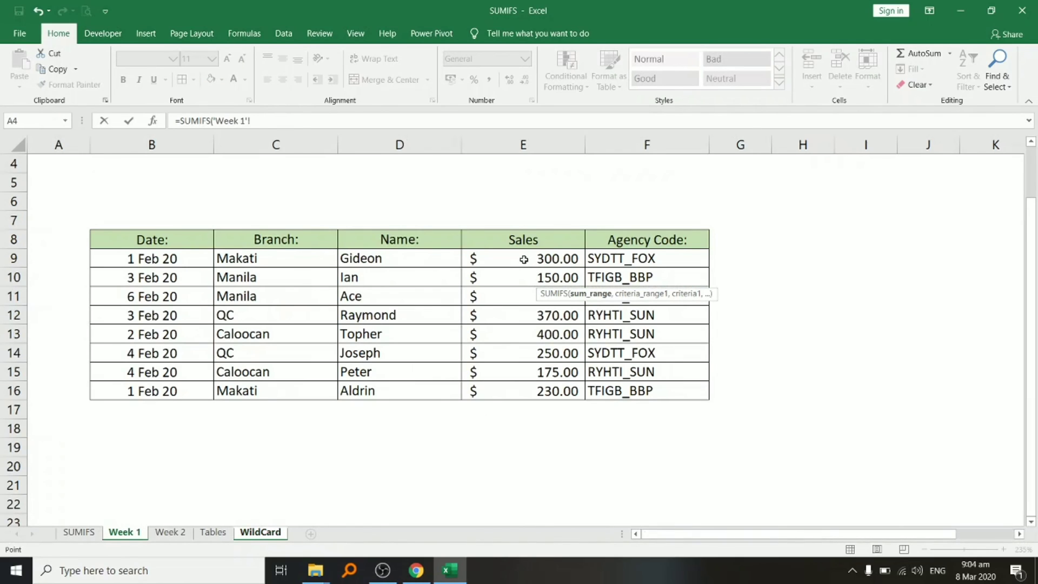
{"action": "left_click_drag", "start_coordinate": [524, 259], "coordinate": [505, 394]}
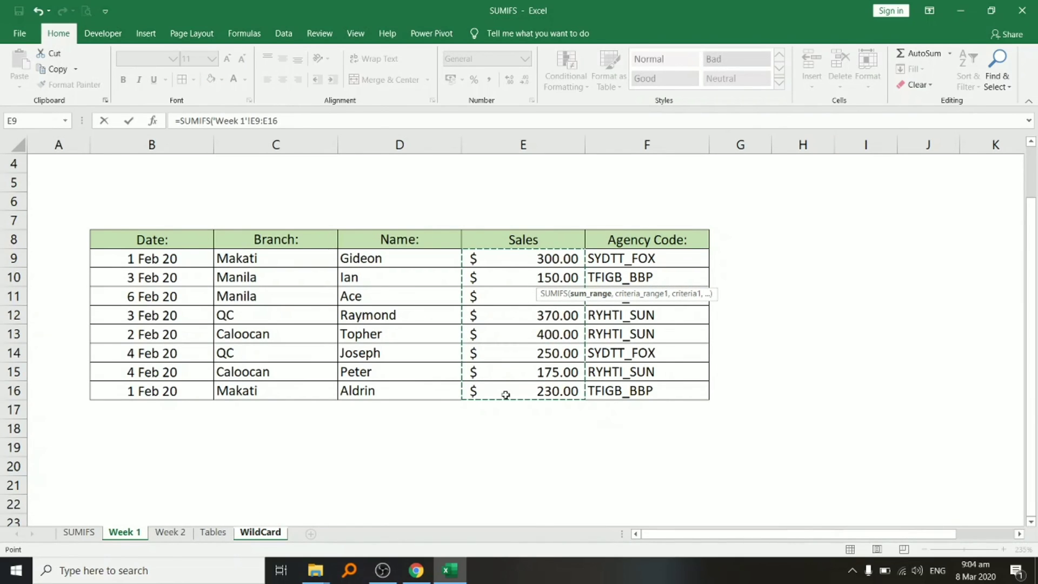
{"action": "type", "text": ","}
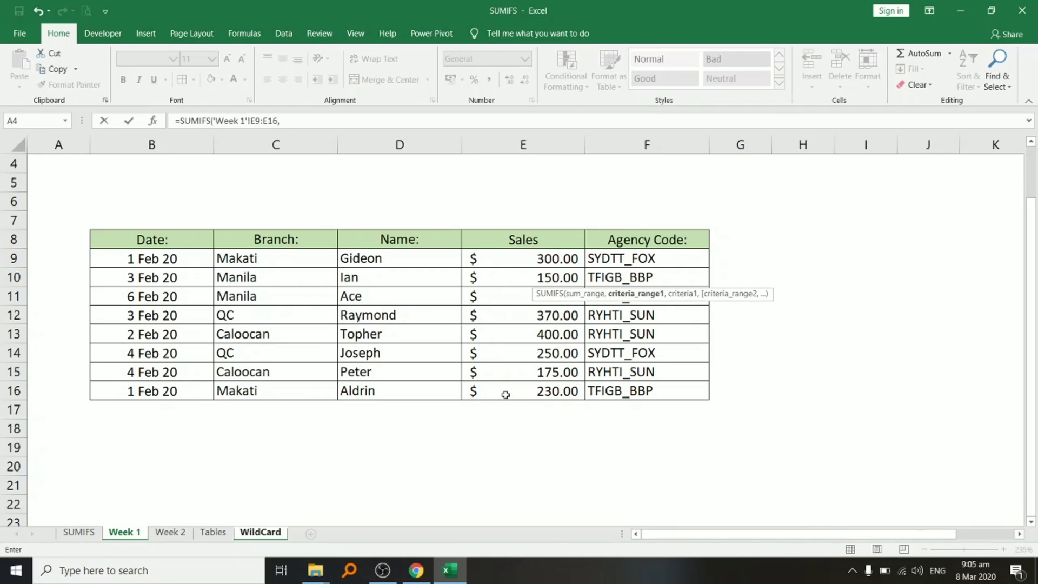
{"action": "left_click_drag", "start_coordinate": [609, 264], "coordinate": [613, 393]}
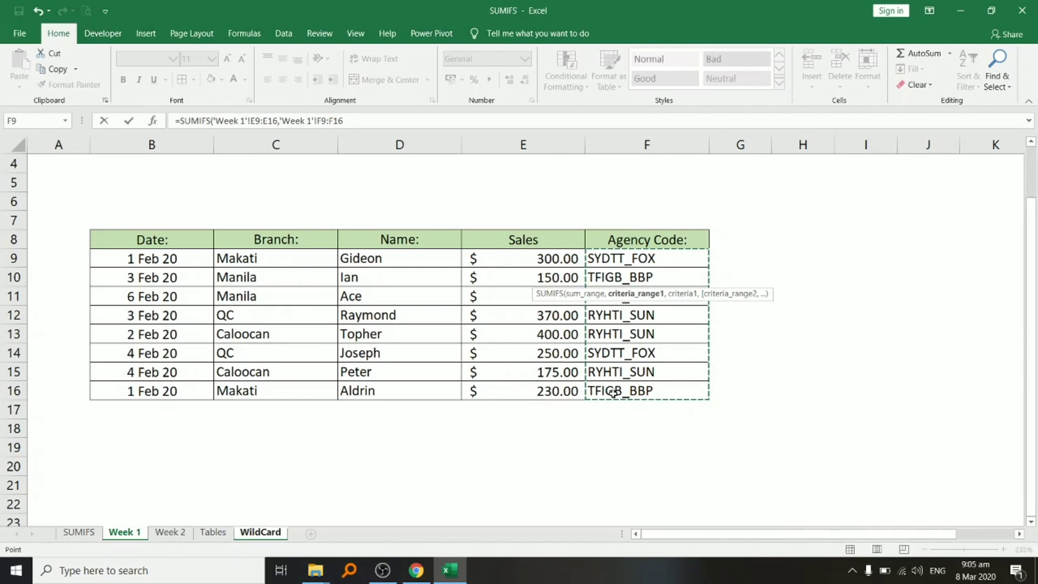
{"action": "type", "text": ",\"S*"}
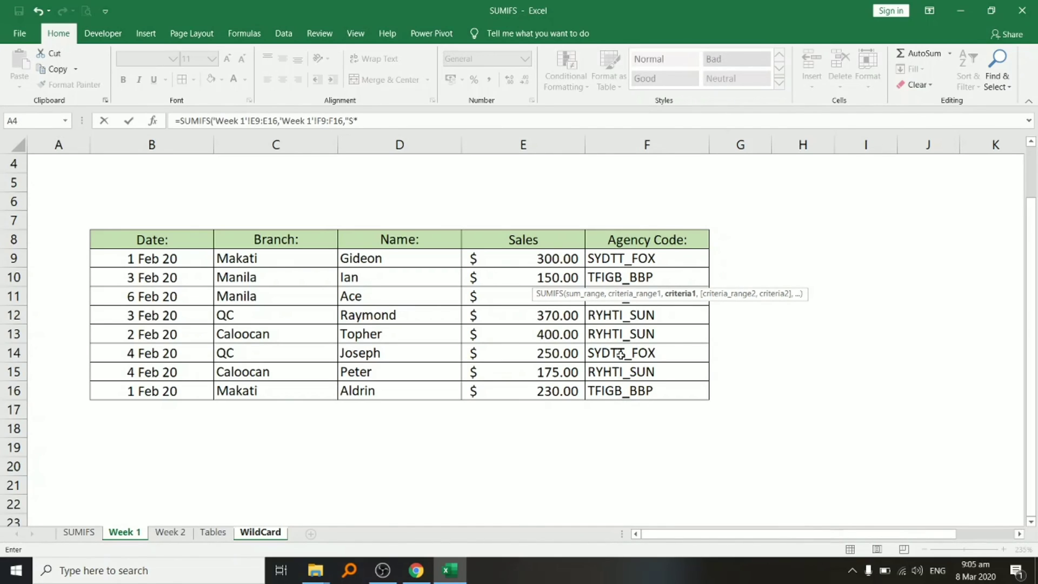
{"action": "key", "text": "Return"}
{"action": "key", "text": "Return"}
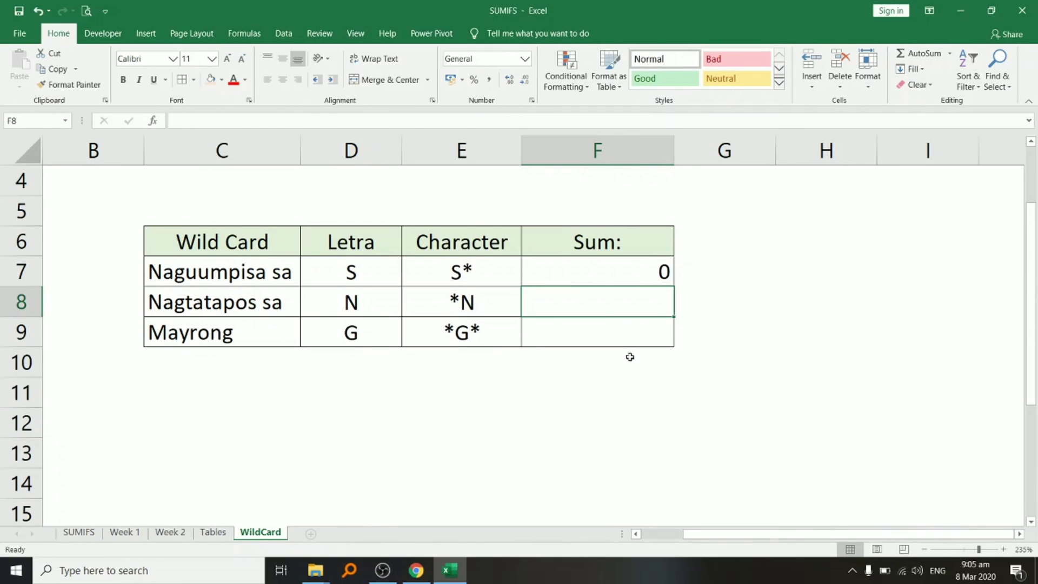
Correct the criterion to "S*" so F7 returns 550
{"action": "left_click", "coordinate": [617, 278]}
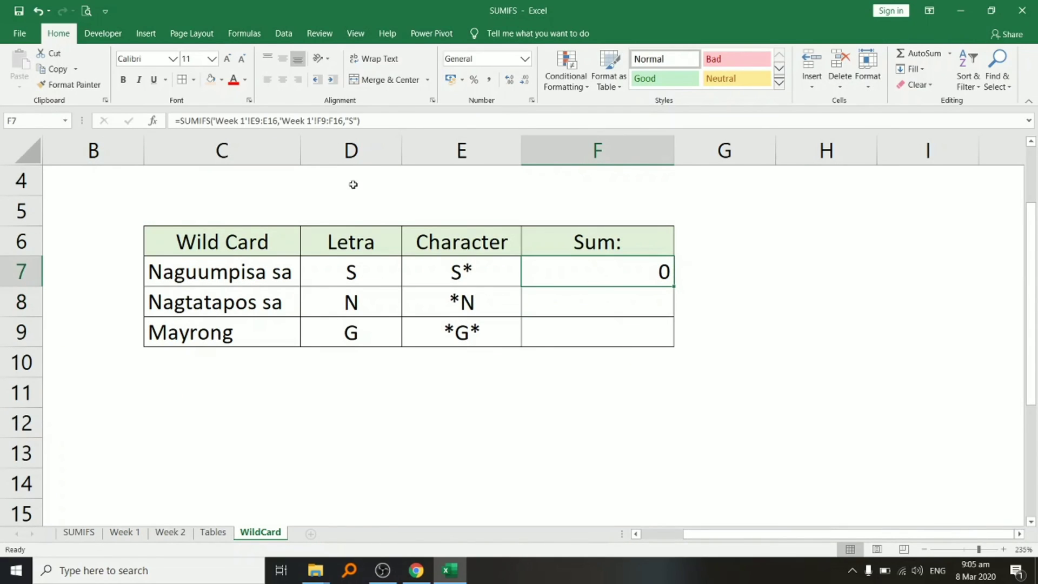
{"action": "left_click", "coordinate": [356, 121]}
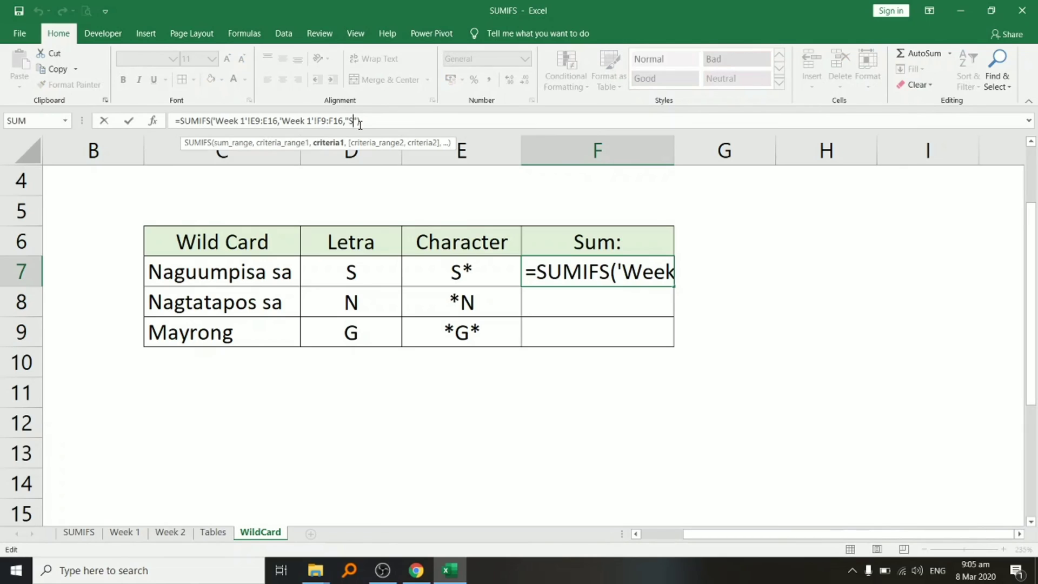
{"action": "type", "text": "*"}
{"action": "key", "text": "Return"}
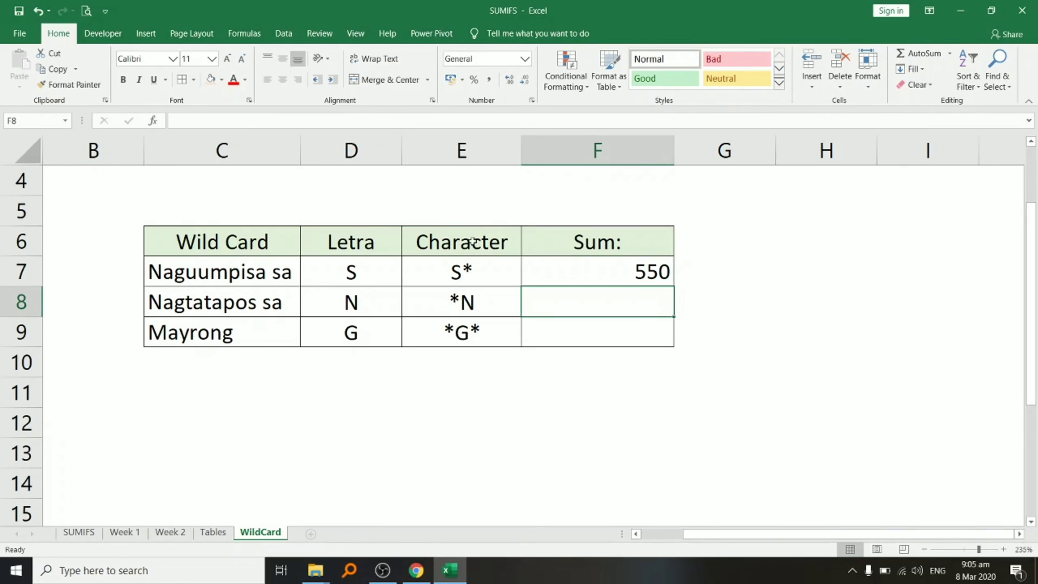
Review the finished "S*" SUMIFS formula in F7 showing 550
{"action": "left_click", "coordinate": [559, 274]}
{"action": "double_click", "coordinate": [559, 275]}
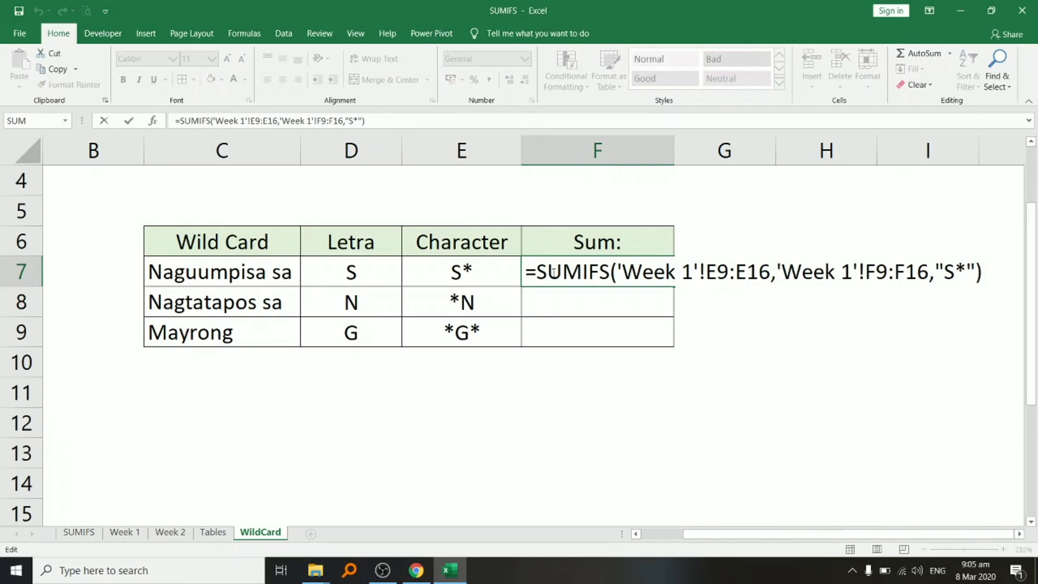
{"action": "left_click_drag", "start_coordinate": [526, 273], "coordinate": [1036, 269]}
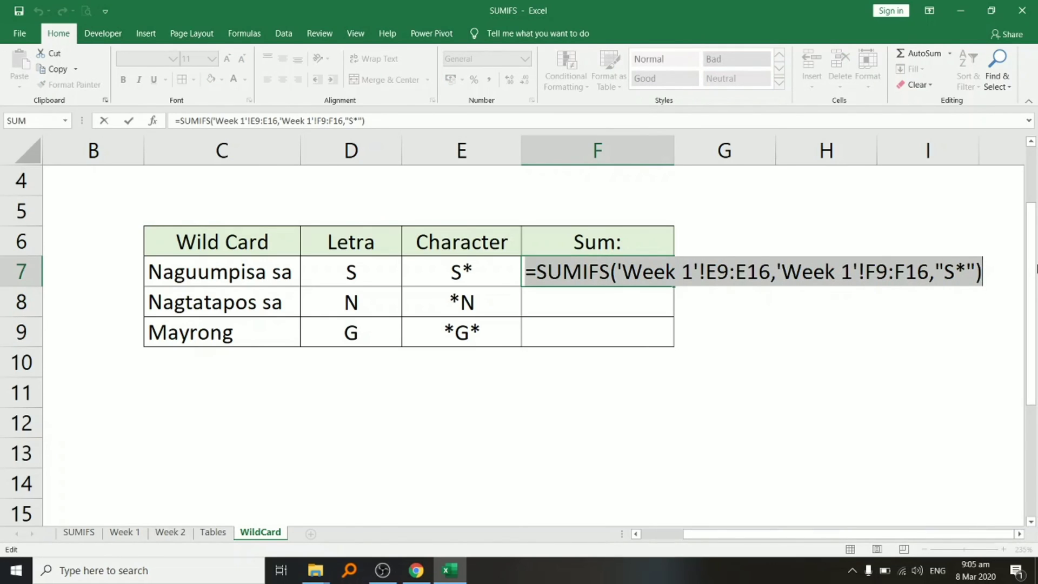
{"action": "key", "text": "Return"}
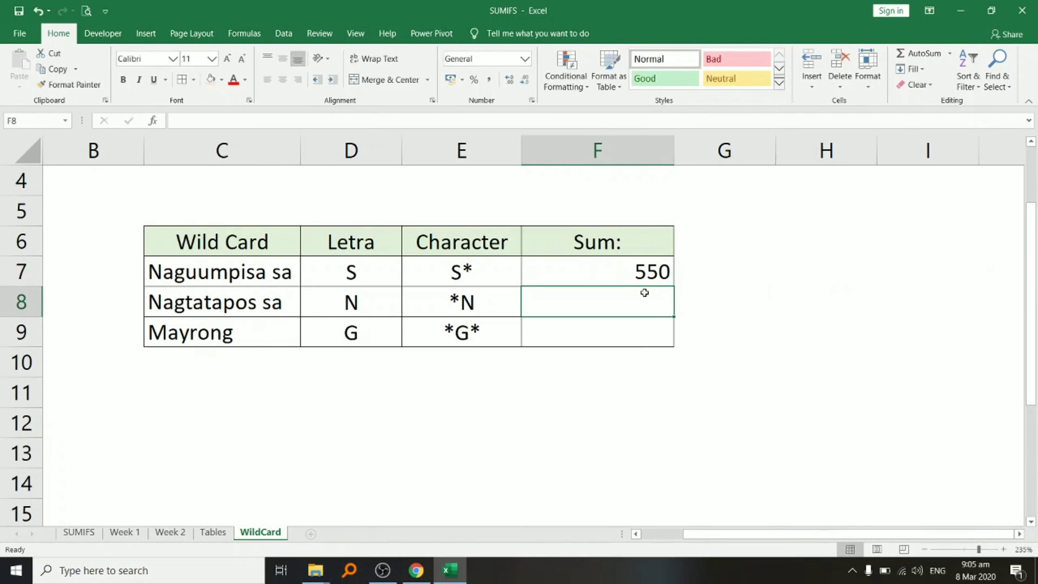
{"action": "left_click", "coordinate": [625, 272]}
{"action": "left_click_drag", "start_coordinate": [381, 120], "coordinate": [175, 120]}
{"action": "key", "text": "ctrl+c"}
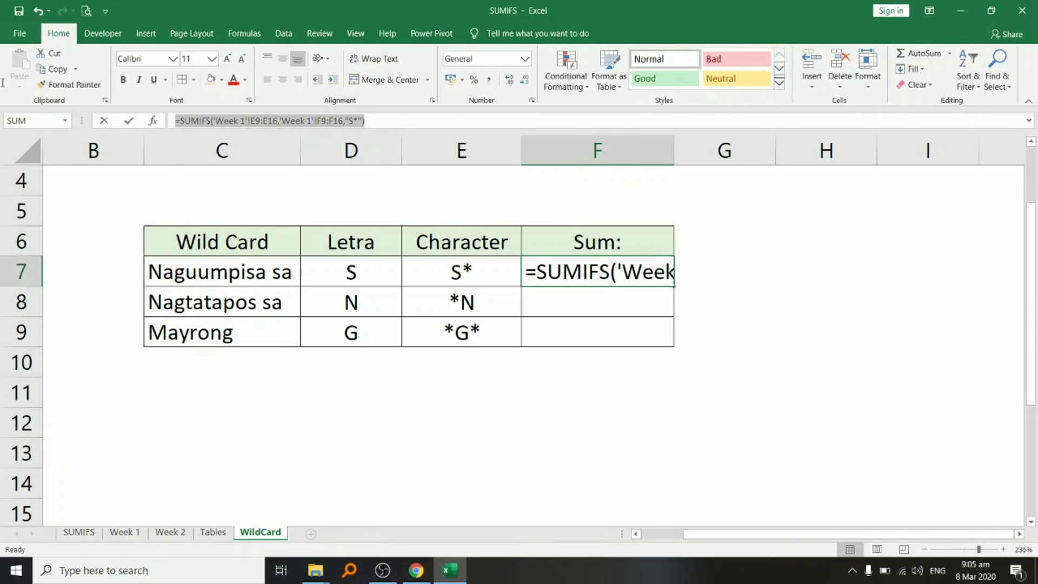
{"action": "key", "text": "Escape"}
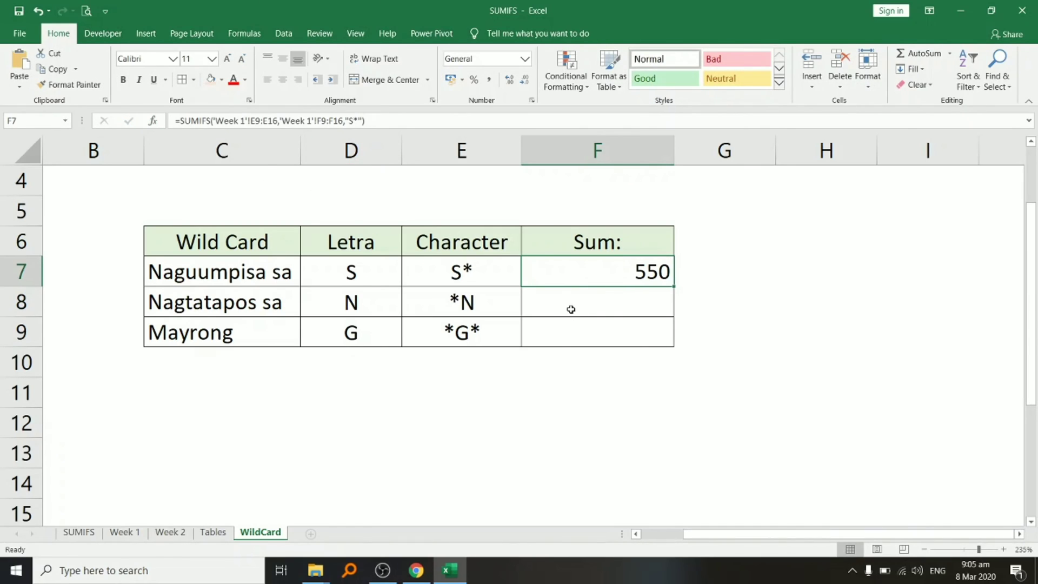
{"action": "left_click", "coordinate": [570, 308]}
Paste the SUMIFS formula into F8 with criteria "*N", giving 945
{"action": "double_click", "coordinate": [573, 309]}
{"action": "key", "text": "ctrl+v"}
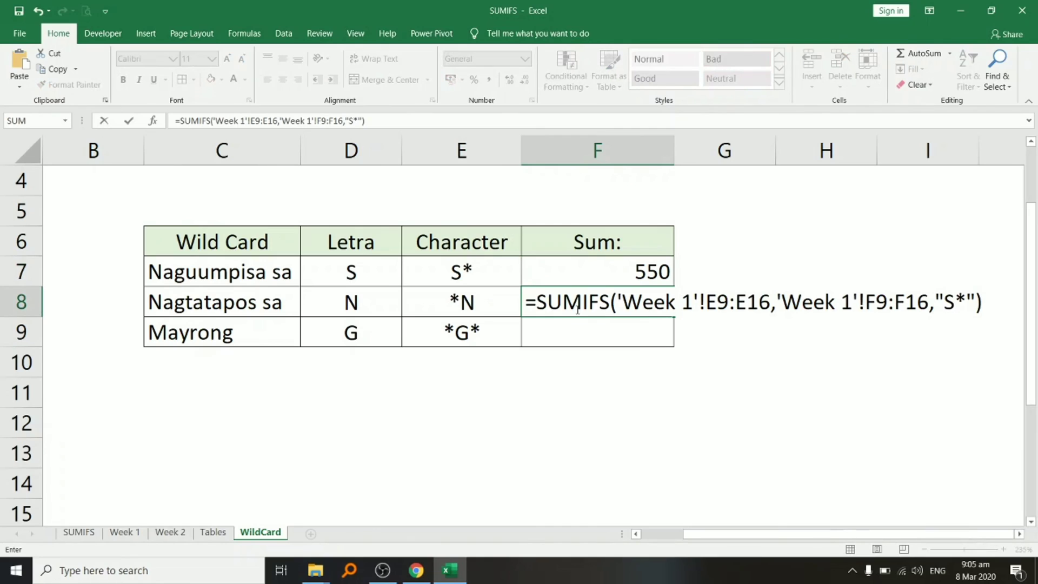
{"action": "left_click", "coordinate": [955, 301]}
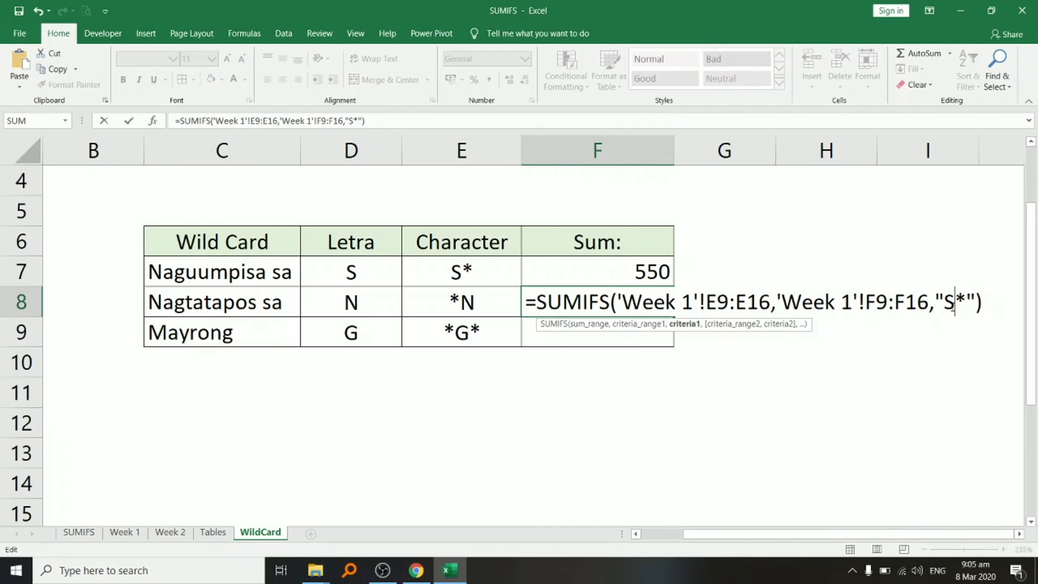
{"action": "key", "text": "BackSpace"}
{"action": "left_click", "coordinate": [957, 301]}
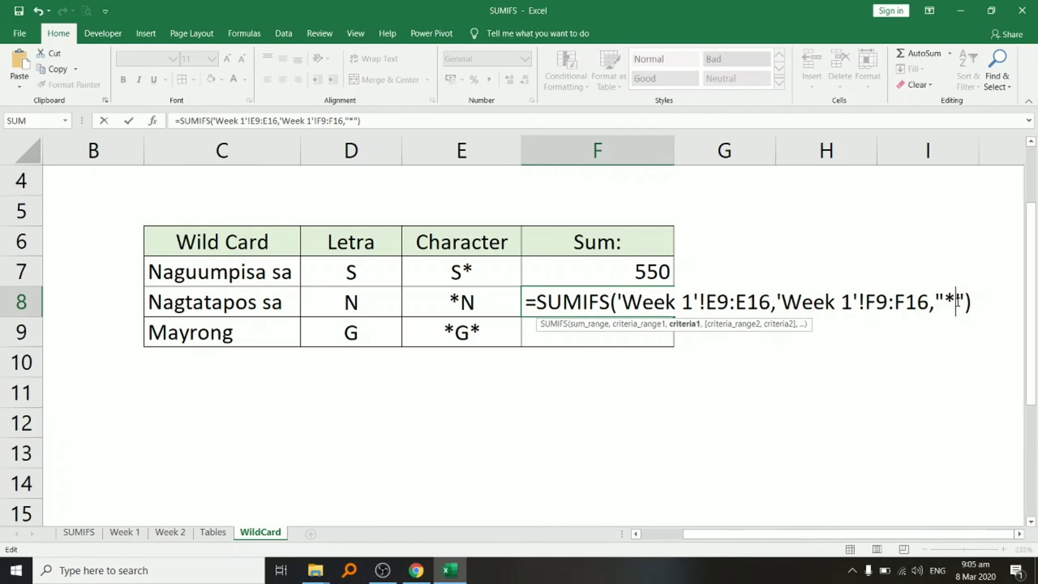
{"action": "type", "text": "N"}
{"action": "left_click_drag", "start_coordinate": [525, 301], "coordinate": [1036, 303]}
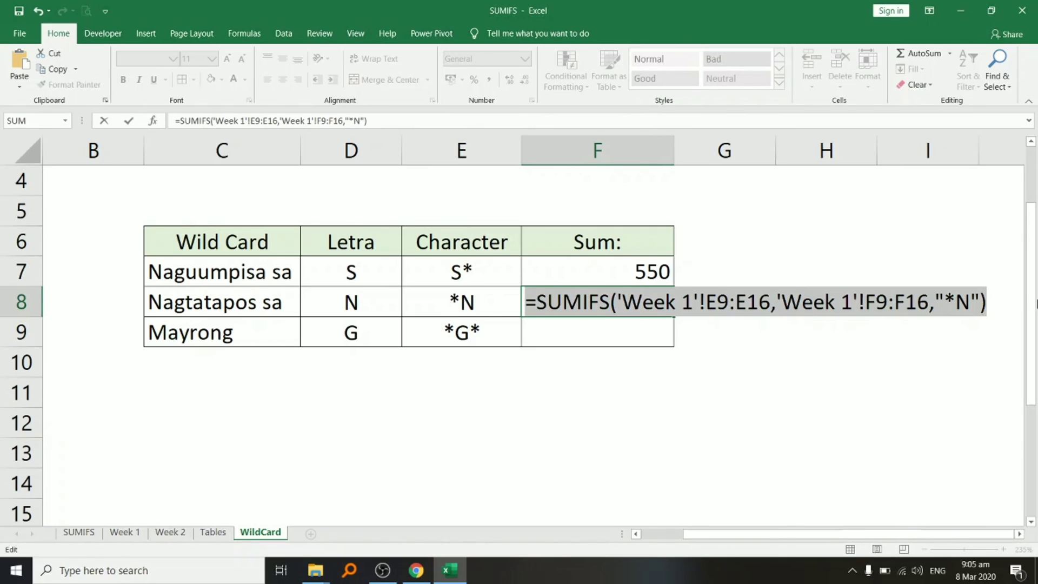
{"action": "key", "text": "Return"}
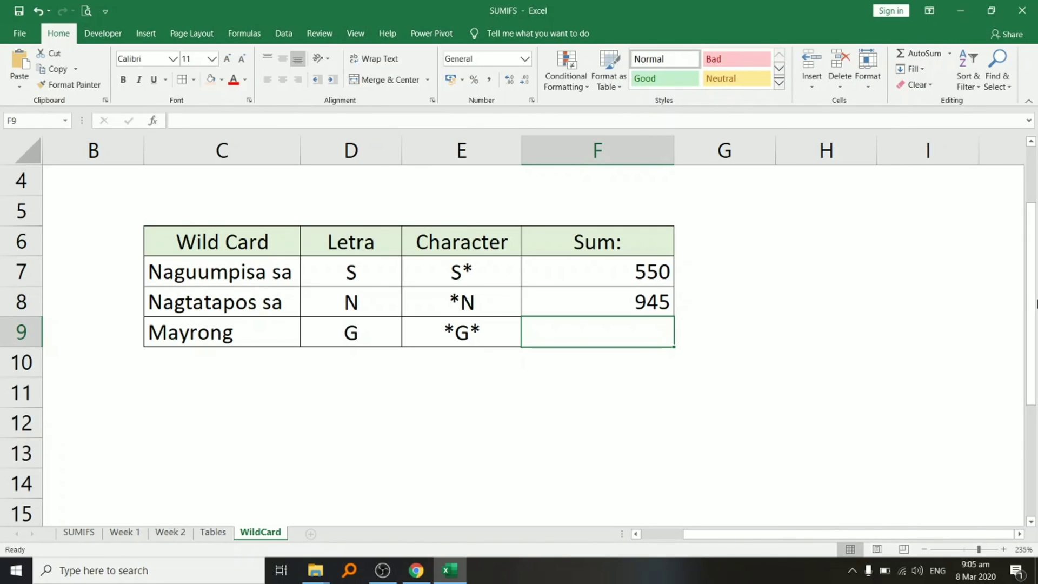
Paste the SUMIFS formula into F9 with criteria "*G*", giving 580, after checking Week 1 data
{"action": "left_click", "coordinate": [595, 118]}
{"action": "key", "text": "ctrl+v"}
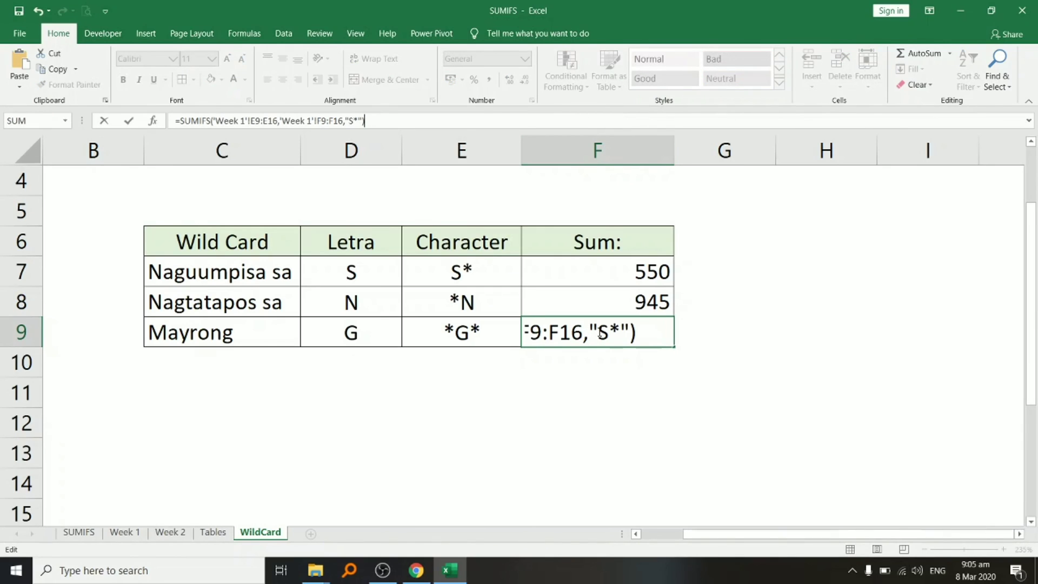
{"action": "left_click_drag", "start_coordinate": [598, 332], "coordinate": [622, 331]}
{"action": "type", "text": "*G"}
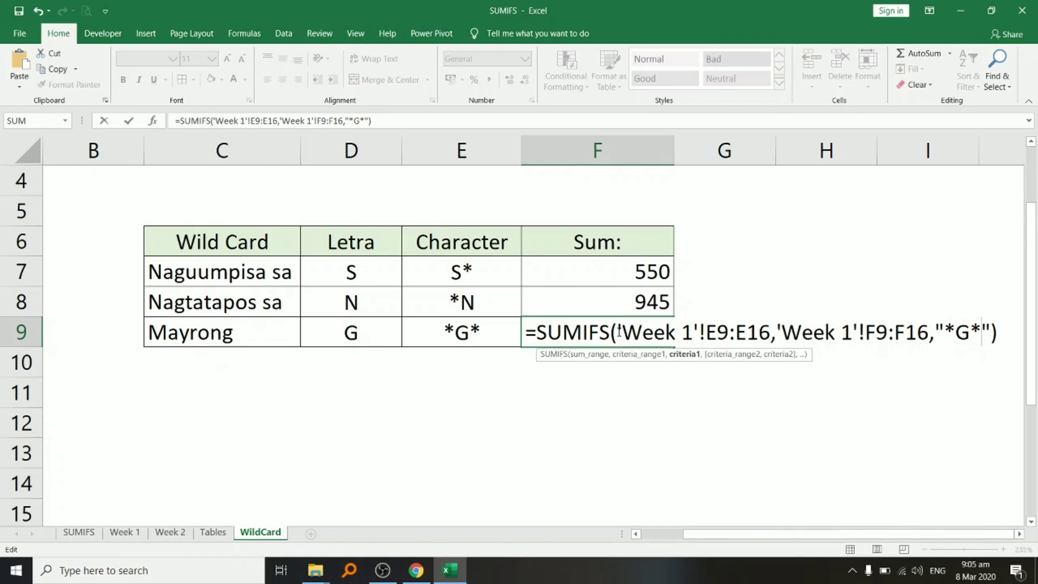
{"action": "left_click_drag", "start_coordinate": [526, 332], "coordinate": [991, 427]}
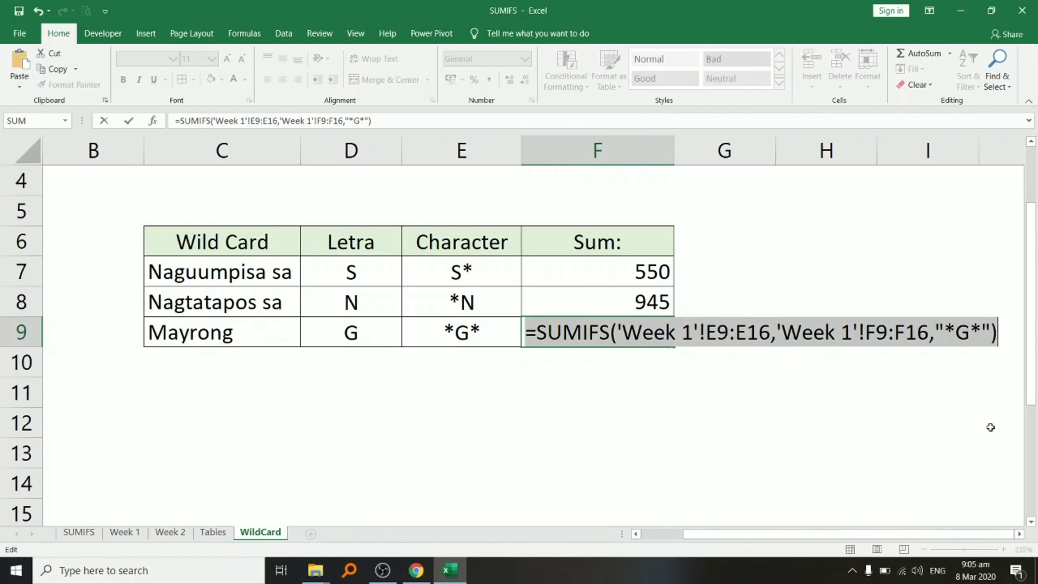
{"action": "key", "text": "Return"}
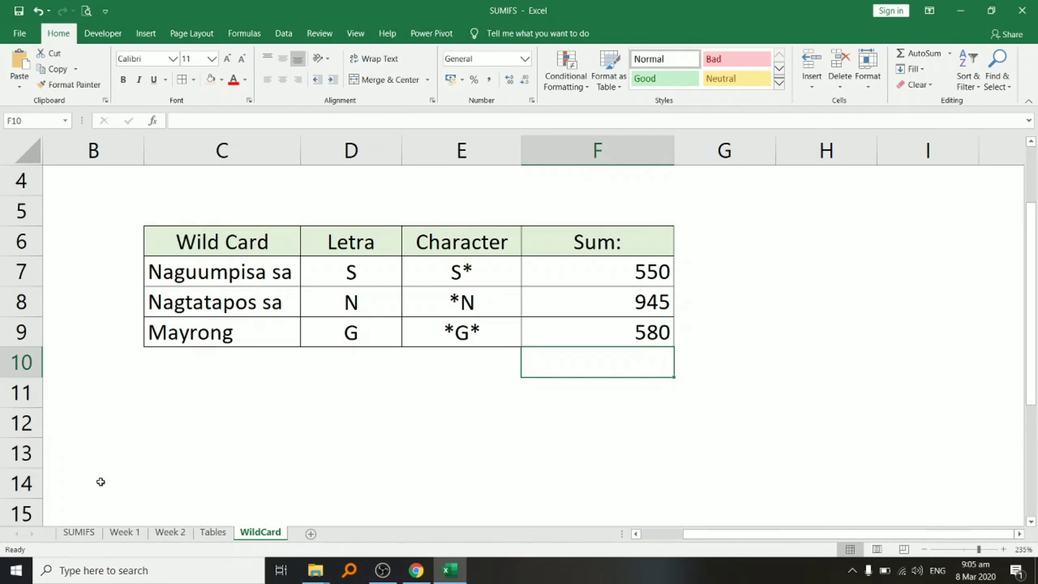
{"action": "left_click", "coordinate": [124, 532]}
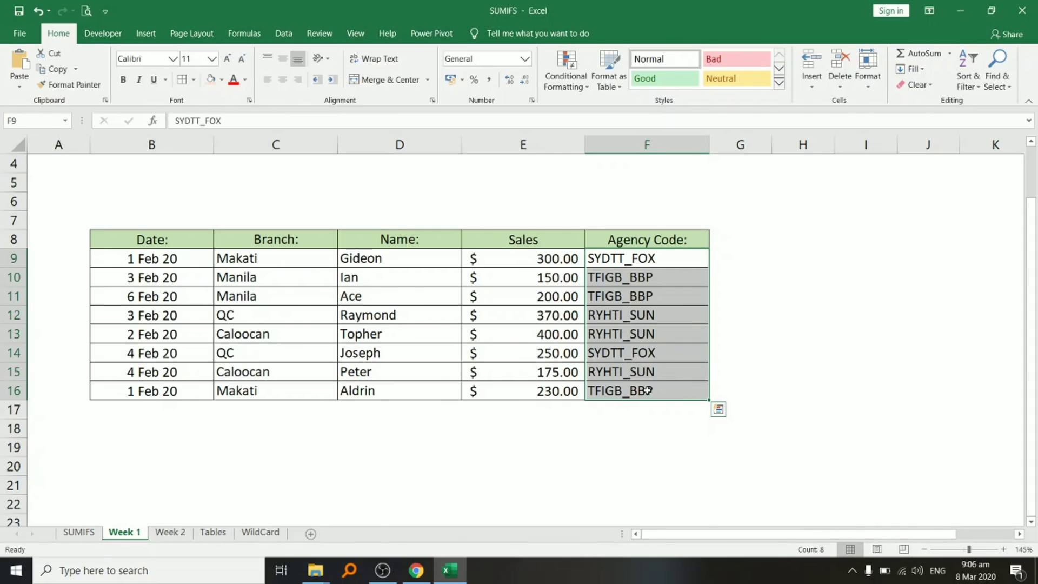
{"action": "left_click", "coordinate": [258, 532]}
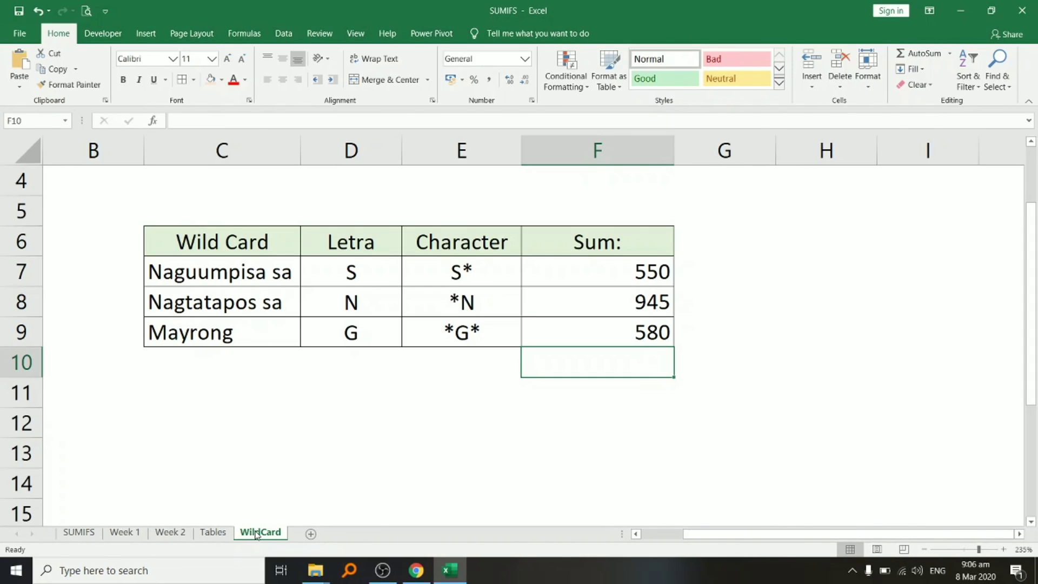
Switch to the SUMIFS sheet showing the 'SUMIFS() -Tagalog/Taglish' title
{"action": "left_click", "coordinate": [79, 532]}
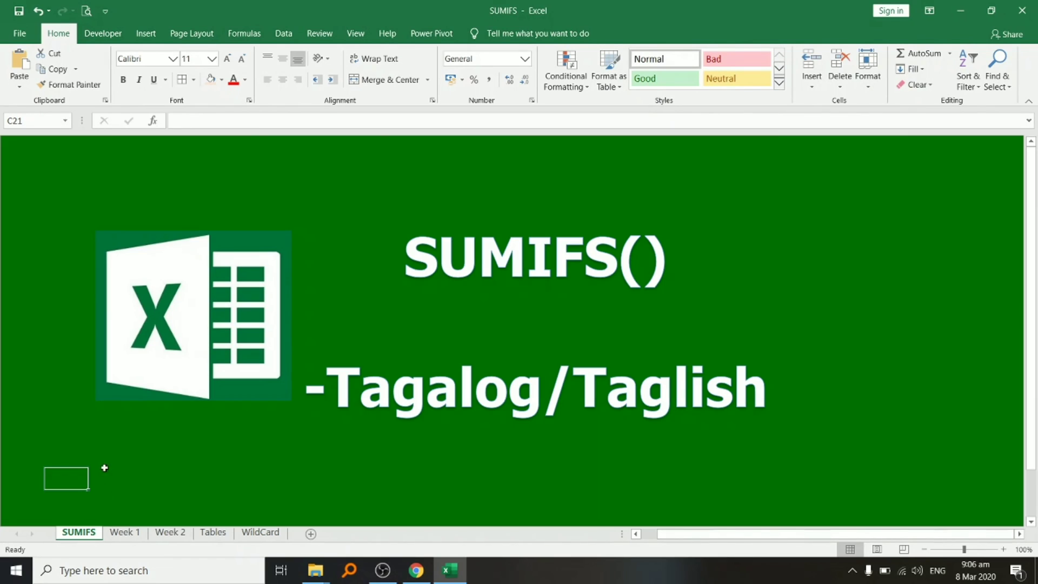